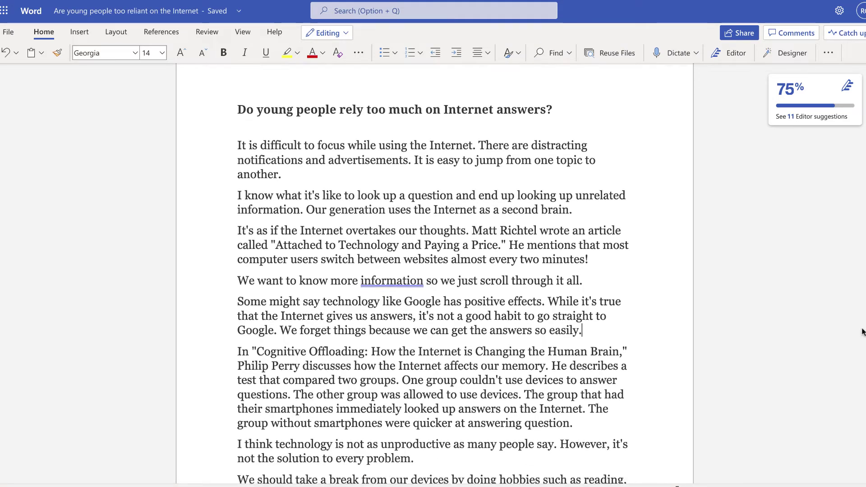
scroll(862, 332, "down", 3)
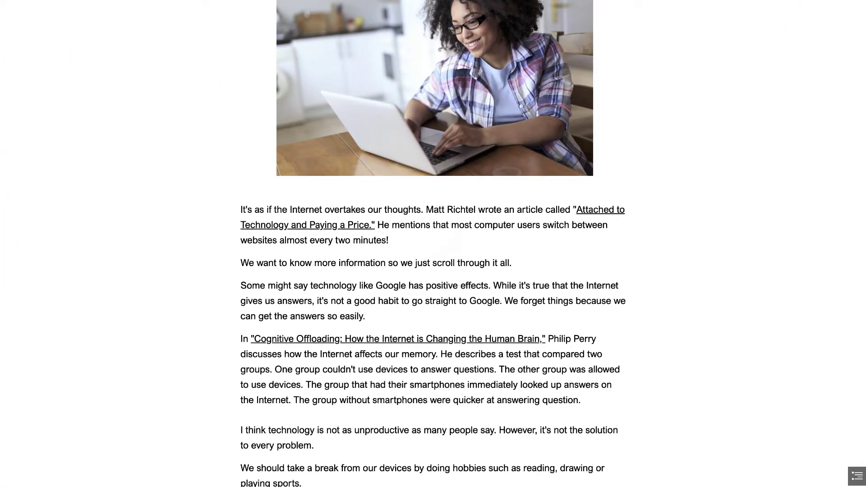
- Scroll down through the finished Sway essay page with its photos, references and video
scroll(433, 243, "down", 10)
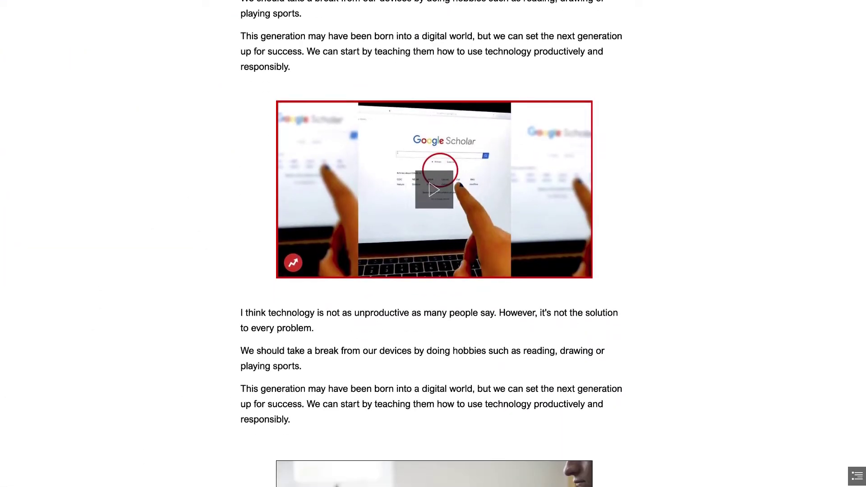
scroll(433, 243, "down", 5)
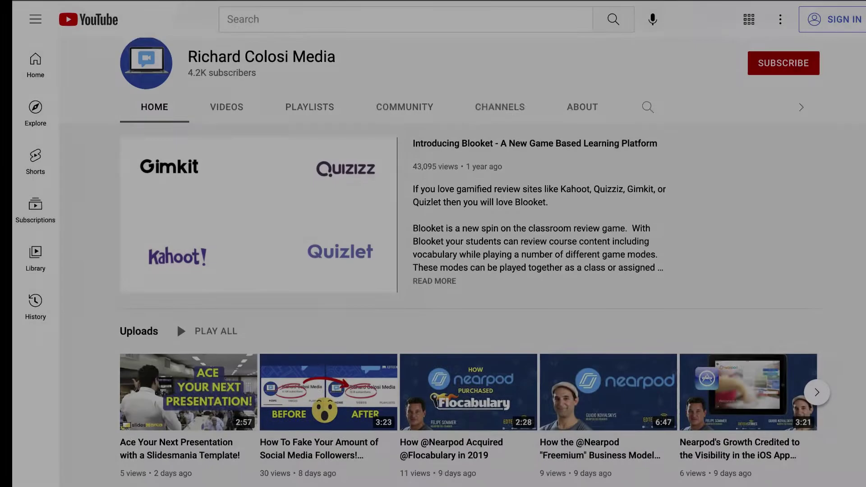
- Browse the YouTube channel's Uploads and Popular uploads rows of education videos
scroll(433, 243, "down", 3)
scroll(433, 244, "down", 3)
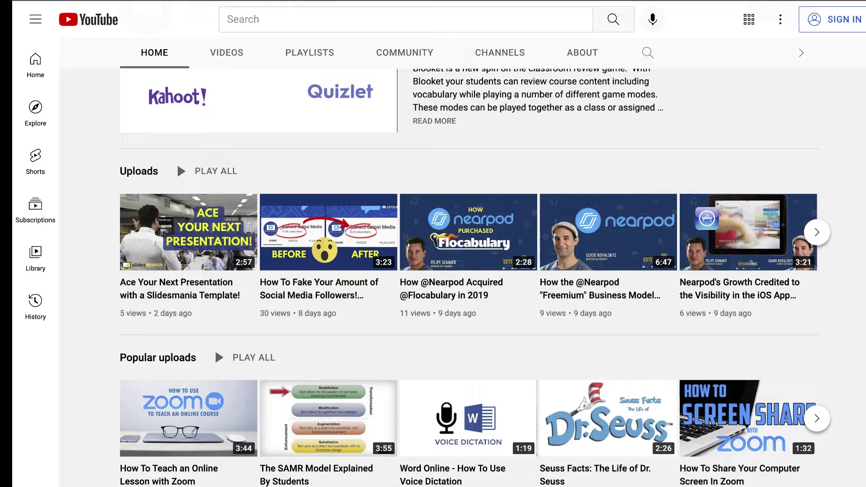
scroll(433, 243, "down", 3)
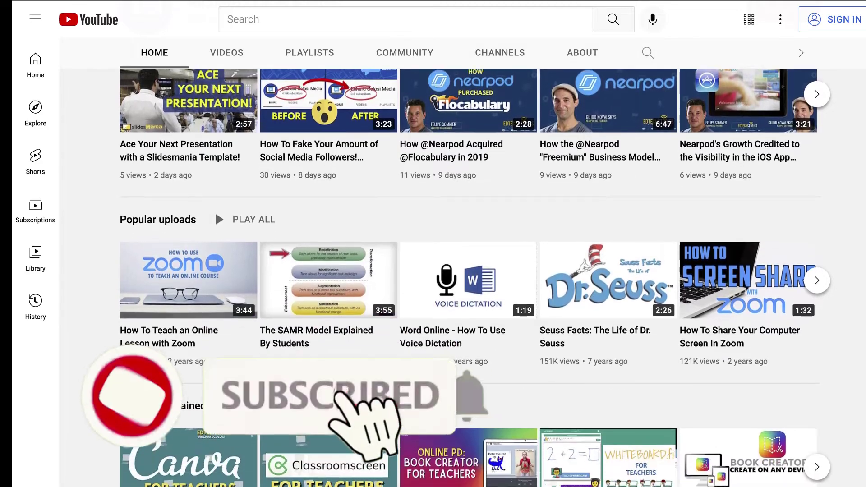
scroll(433, 243, "down", 1)
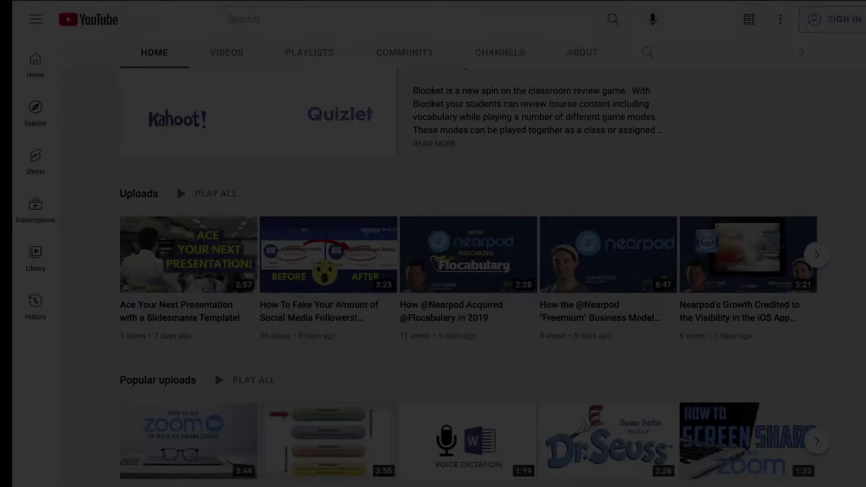
scroll(433, 244, "down", 2)
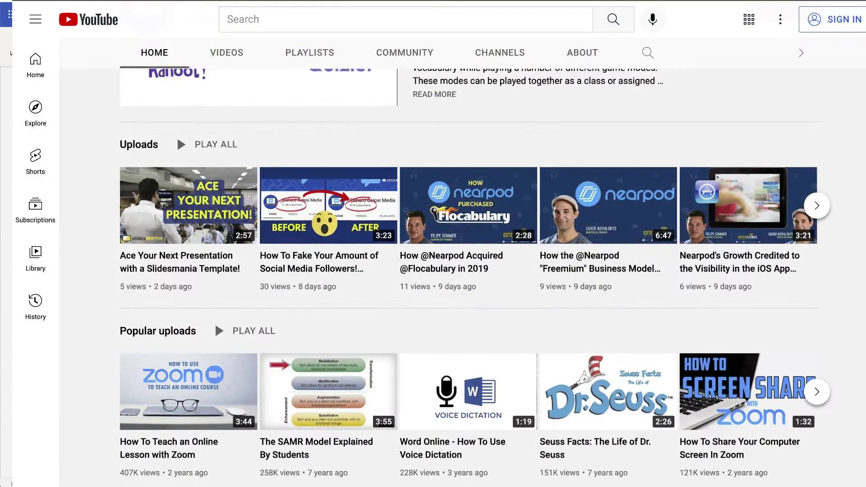
scroll(433, 244, "down", 3)
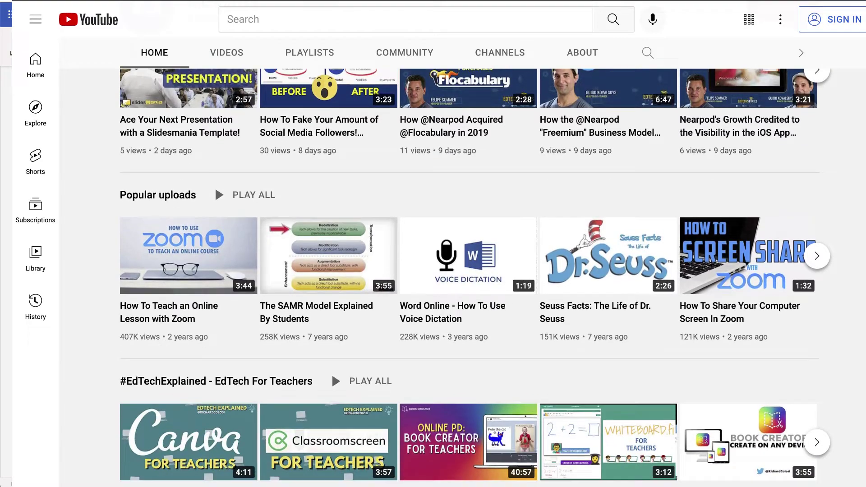
scroll(433, 244, "down", 3)
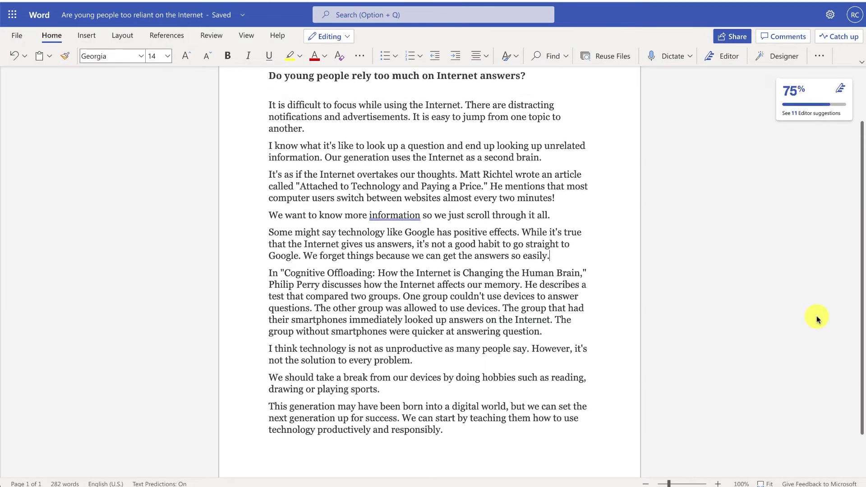
scroll(817, 316, "up", 2)
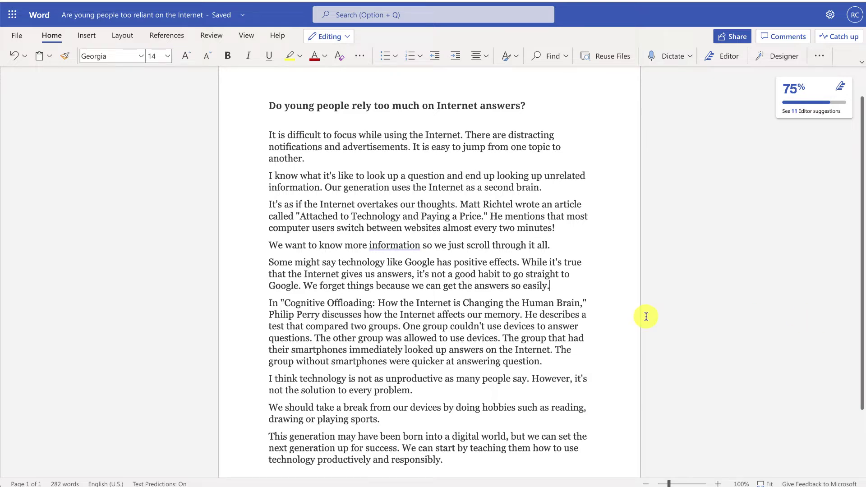
- Open Word Online's File panel to show the Export options for the essay
left_click(18, 36)
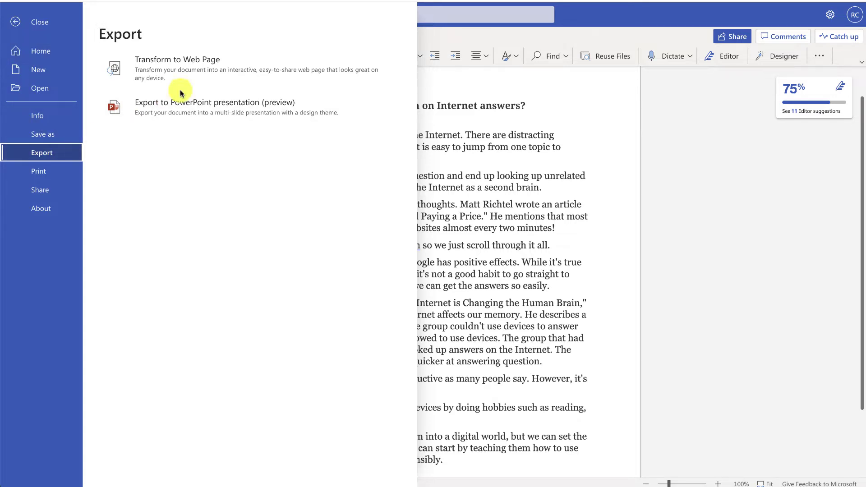
- Compare Regency, Boutique, Sierra, Celestial, Fete and Tranquil styles, then transform the essay using Fete
left_click(209, 68)
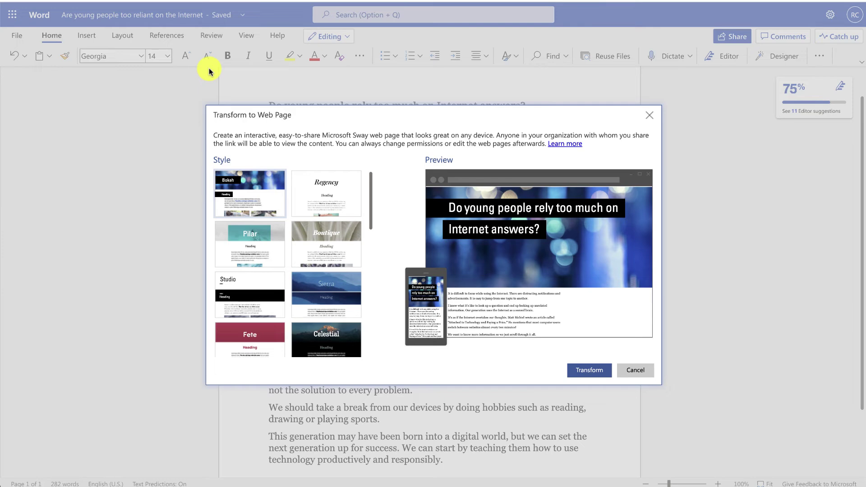
left_click(340, 193)
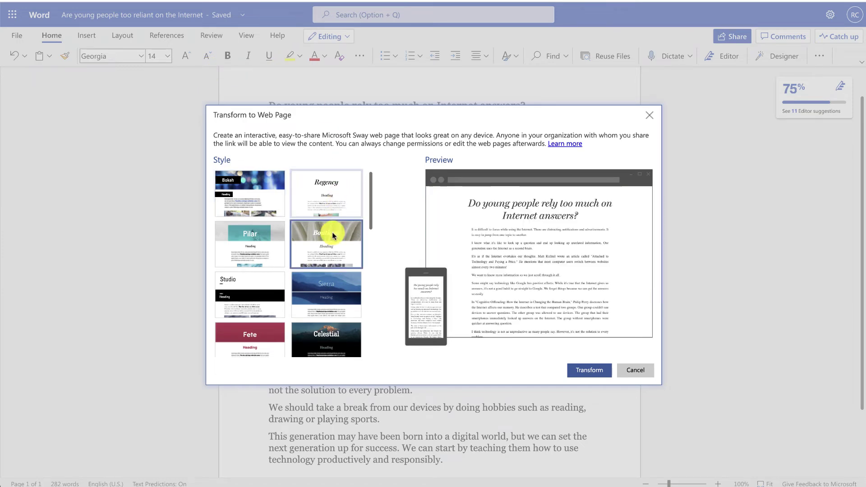
left_click(334, 235)
left_click(329, 279)
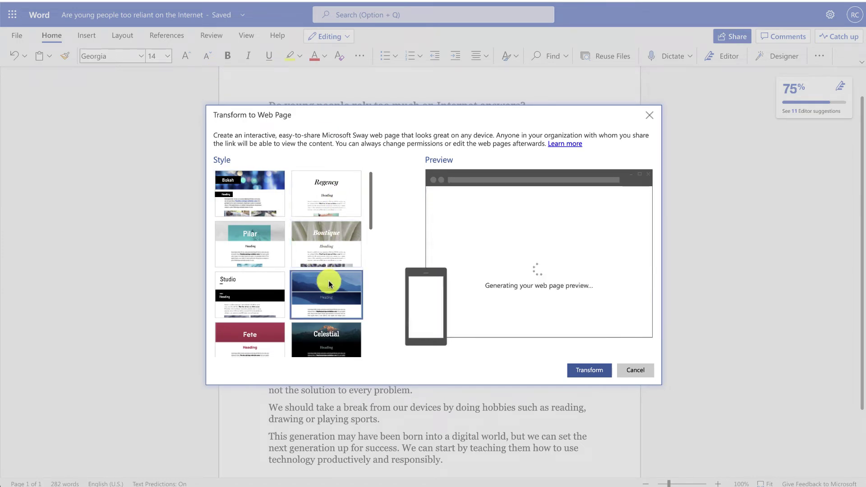
left_click(327, 347)
left_click(257, 336)
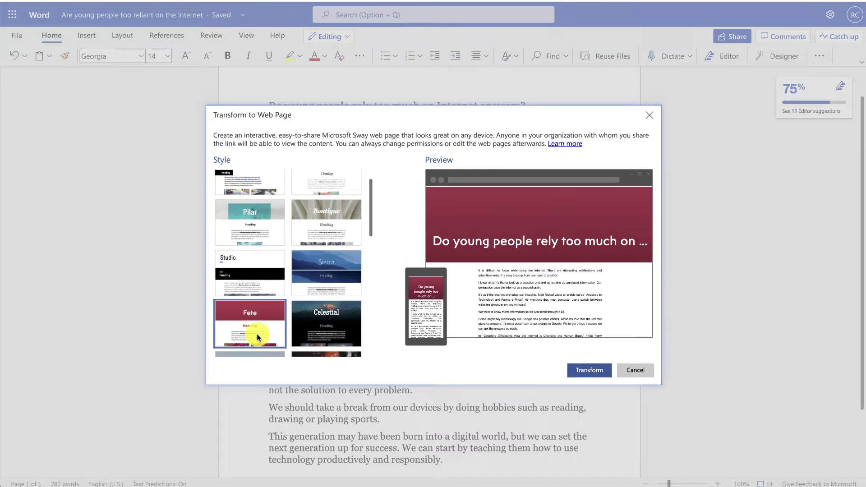
left_click(258, 335)
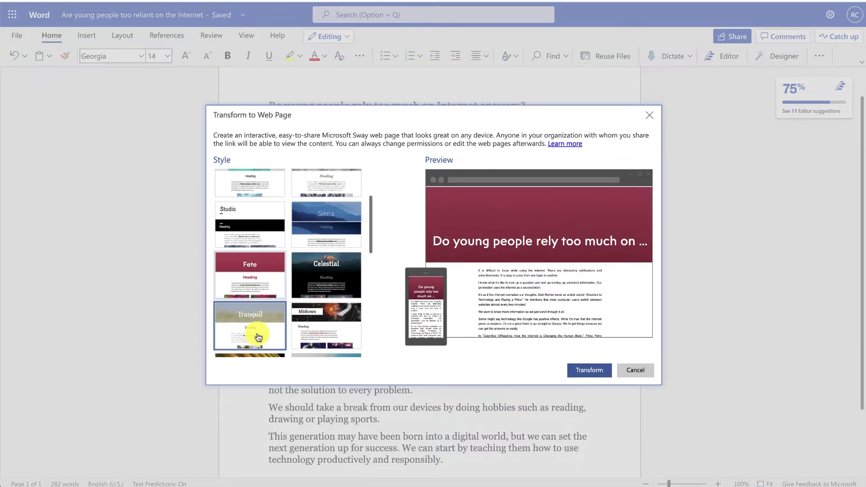
left_click(256, 289)
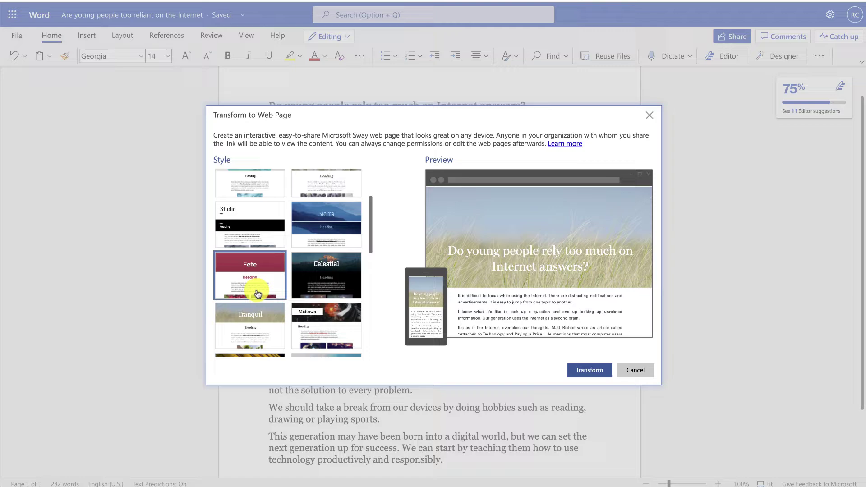
left_click(575, 373)
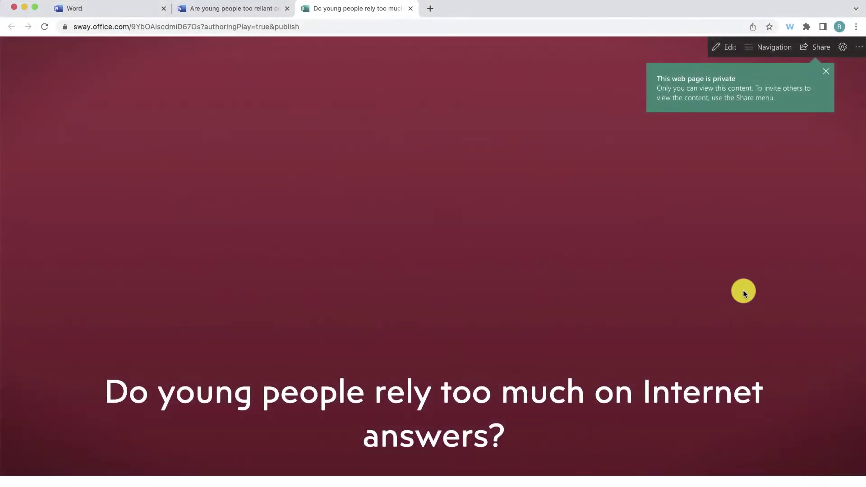
- Scroll through the new maroon Fete Sway page, then open it in the Storyline editor
scroll(743, 293, "down", 3)
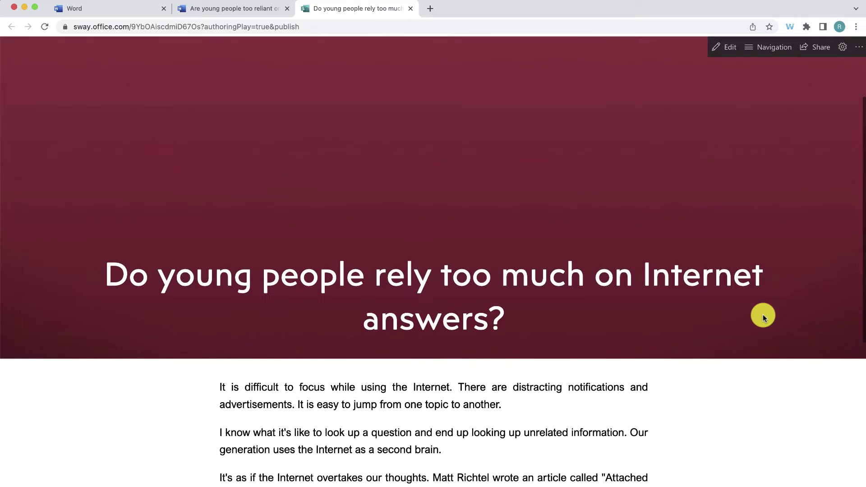
scroll(763, 317, "down", 2)
scroll(763, 316, "down", 5)
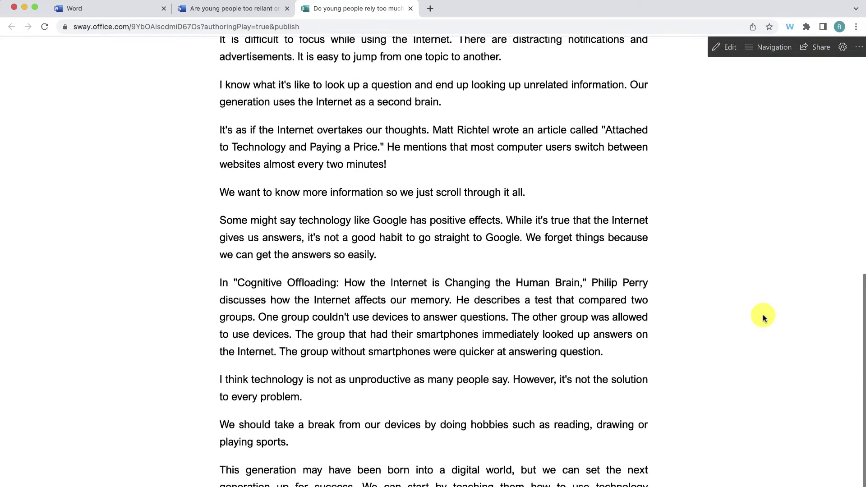
scroll(762, 315, "up", 3)
scroll(762, 315, "up", 5)
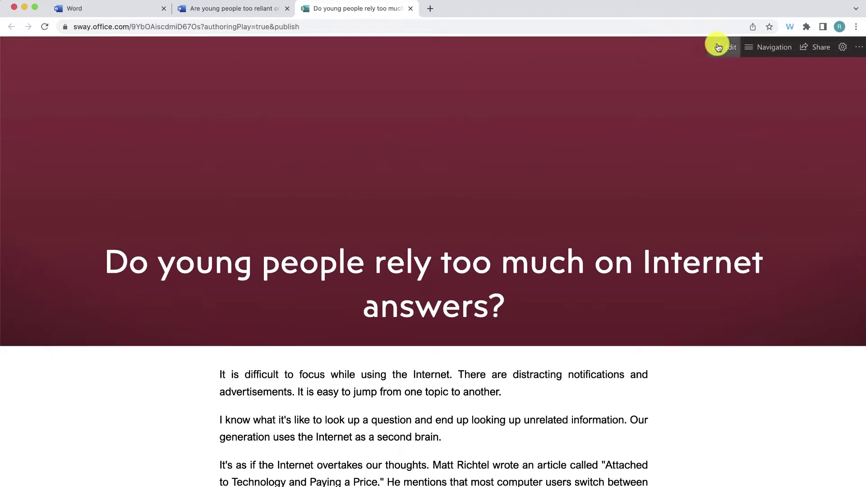
left_click(725, 47)
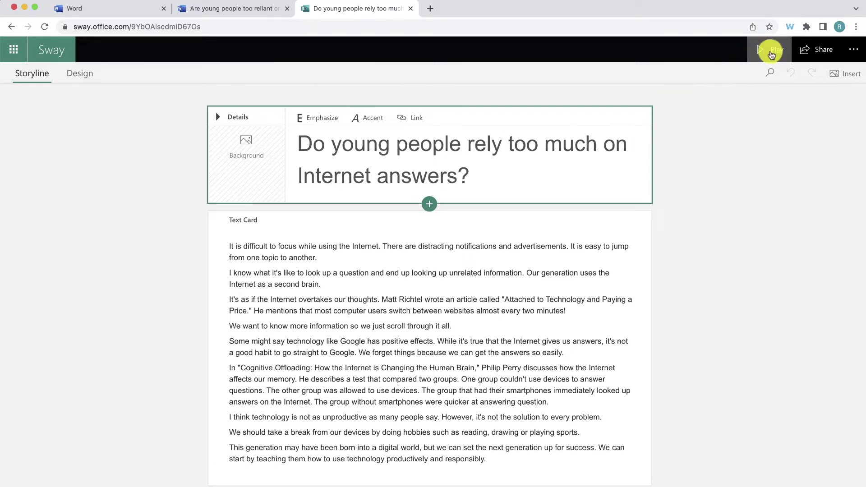
- Play the Sway twice to review the maroon title banner and essay text, returning to editing
left_click(772, 54)
scroll(656, 190, "down", 5)
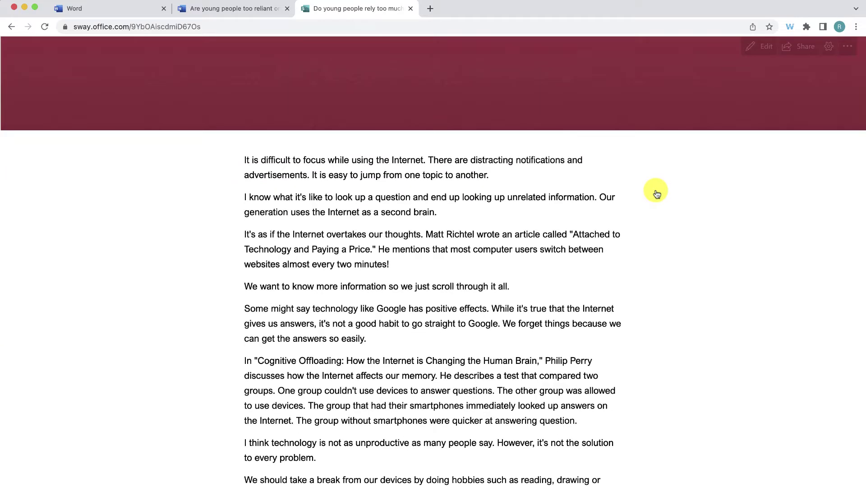
scroll(656, 189, "down", 3)
scroll(656, 189, "up", 8)
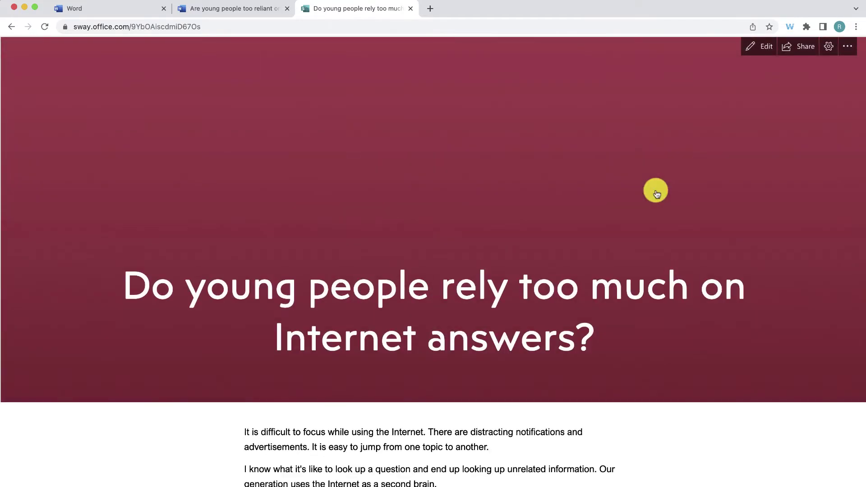
left_click(755, 47)
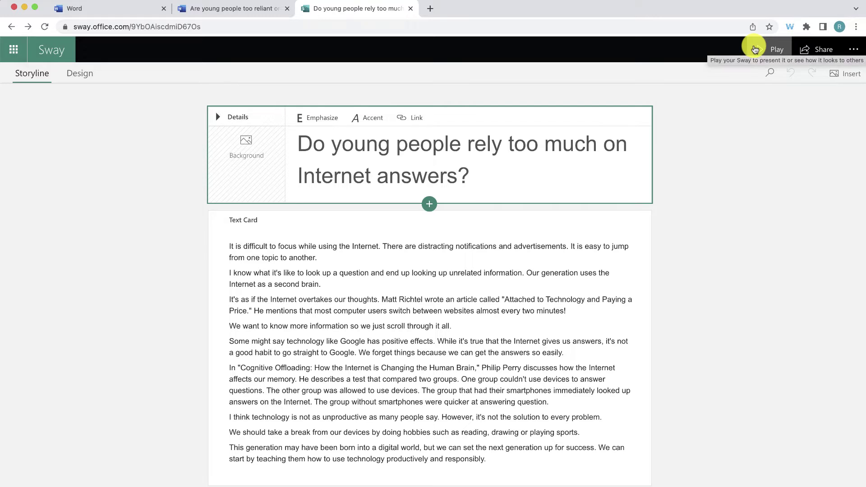
left_click(755, 48)
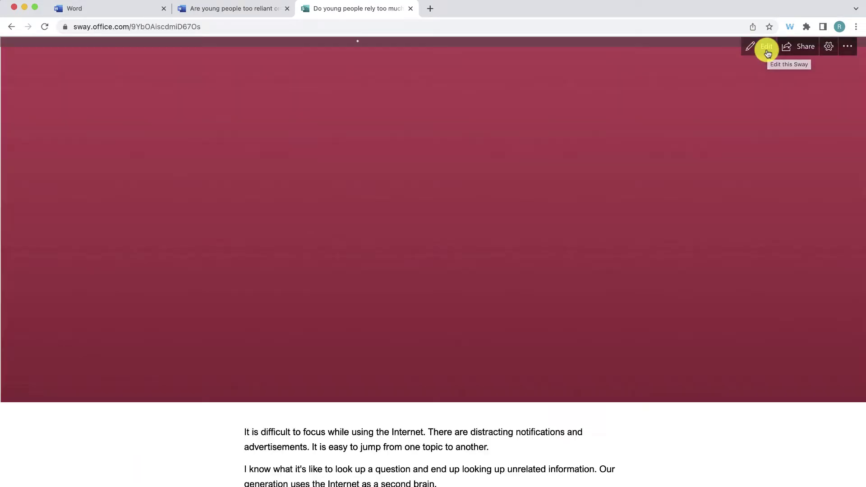
scroll(304, 201, "down", 3)
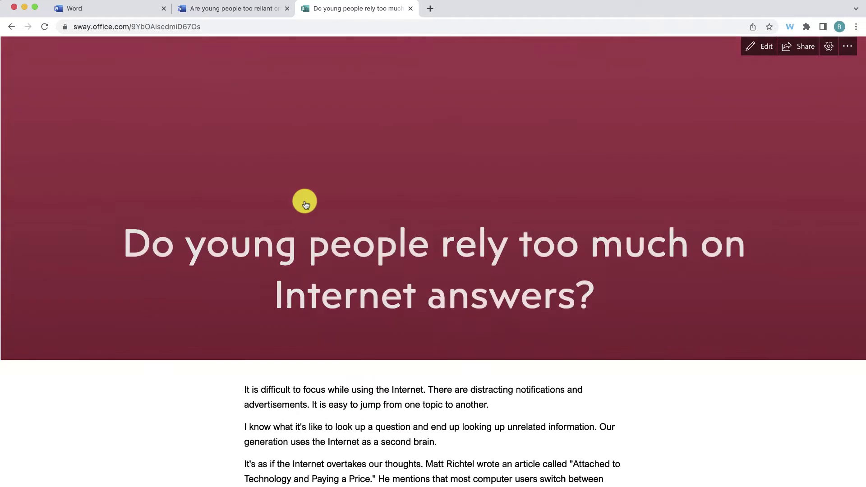
scroll(305, 201, "up", 2)
scroll(305, 204, "up", 1)
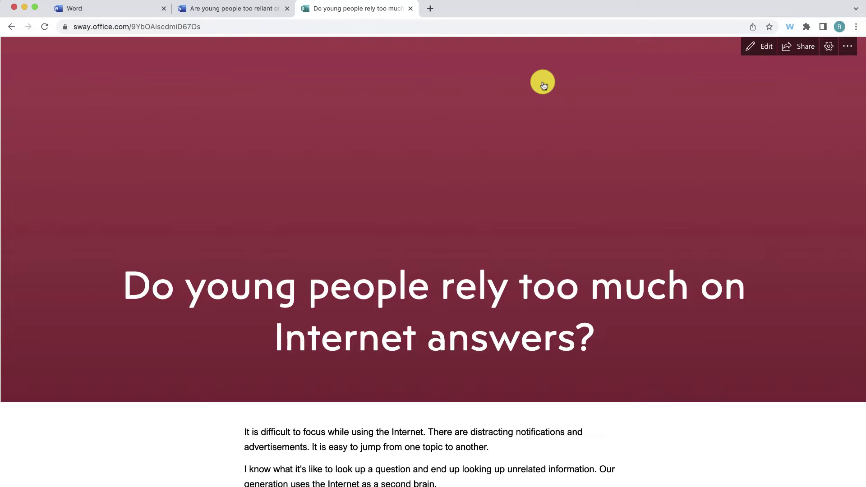
left_click(764, 46)
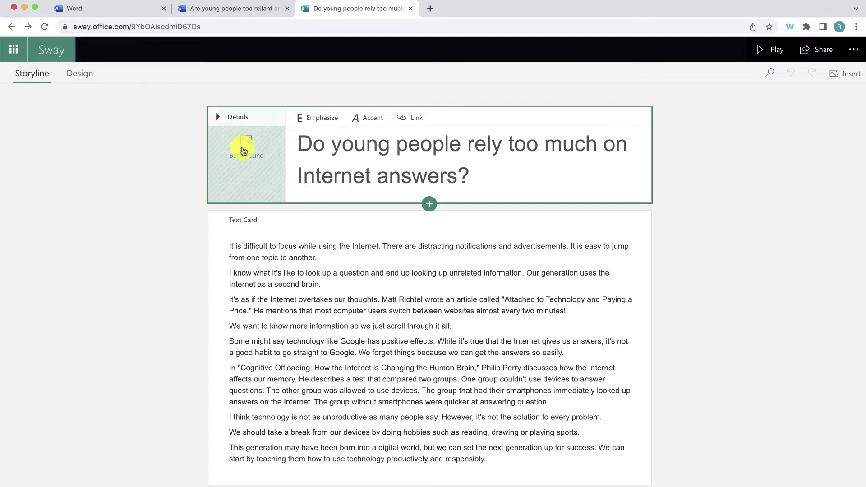
- Search images for 'internet' as the title card background and pick the 1000x707 globe collage
left_click(244, 150)
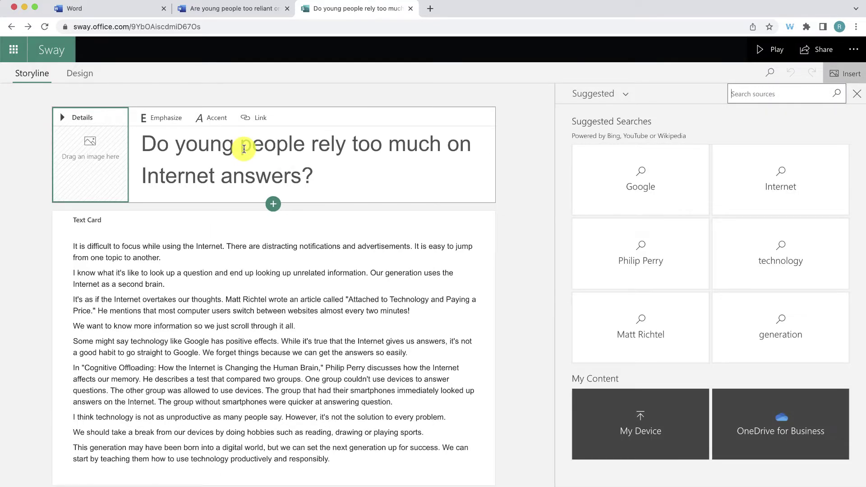
type("int")
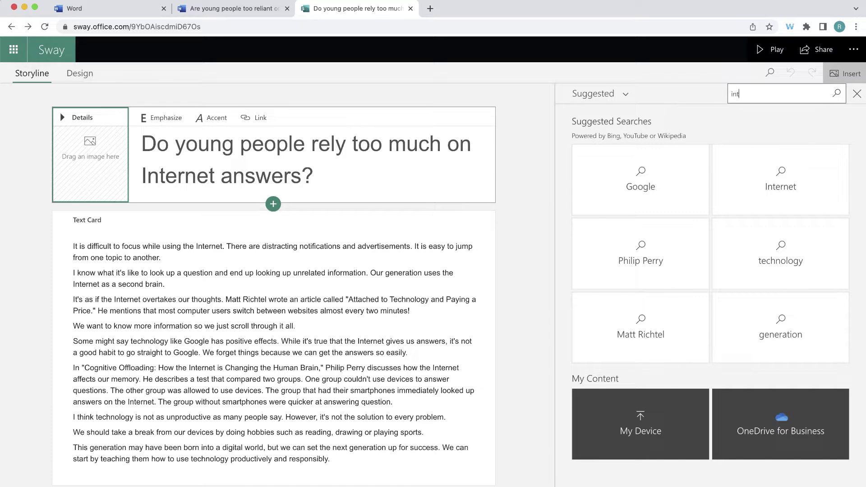
type("ernet")
key("Return")
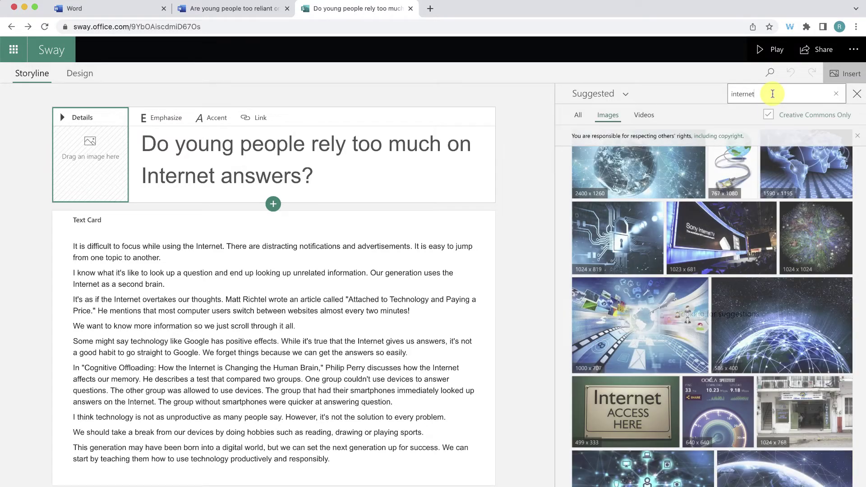
scroll(665, 320, "down", 1)
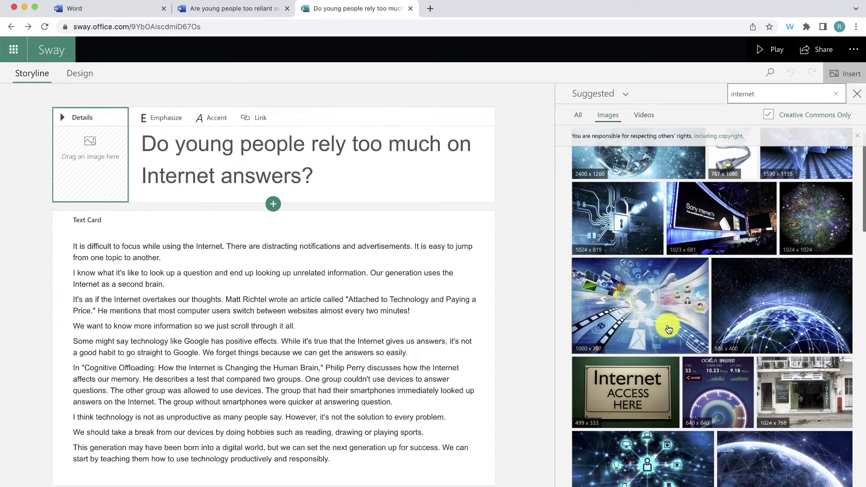
scroll(669, 329, "up", 1)
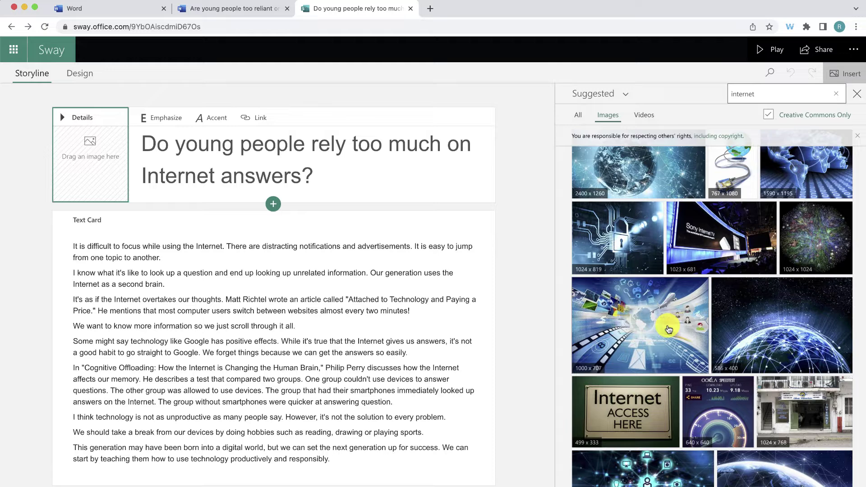
left_click(660, 338)
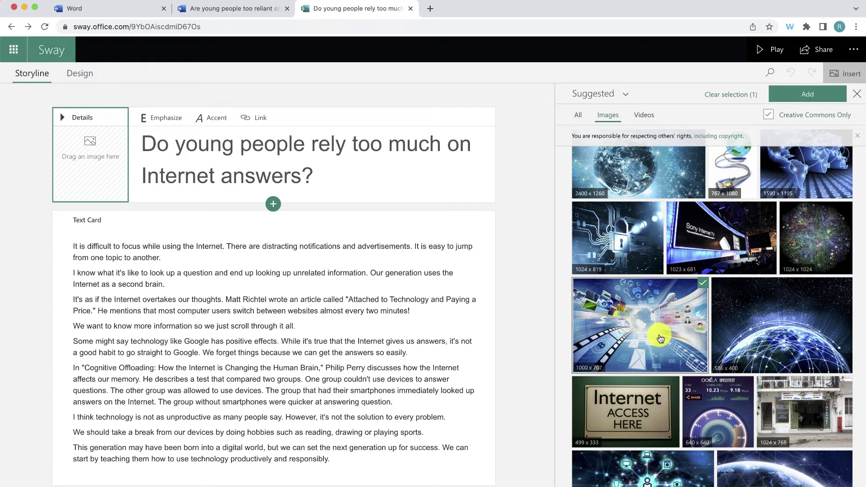
- Add the globe collage as the title background and preview the banner in play view
left_click(821, 91)
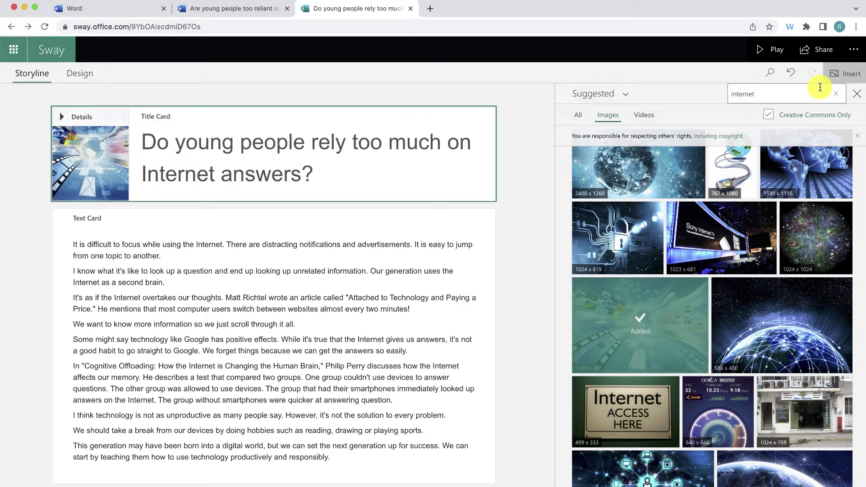
left_click(767, 50)
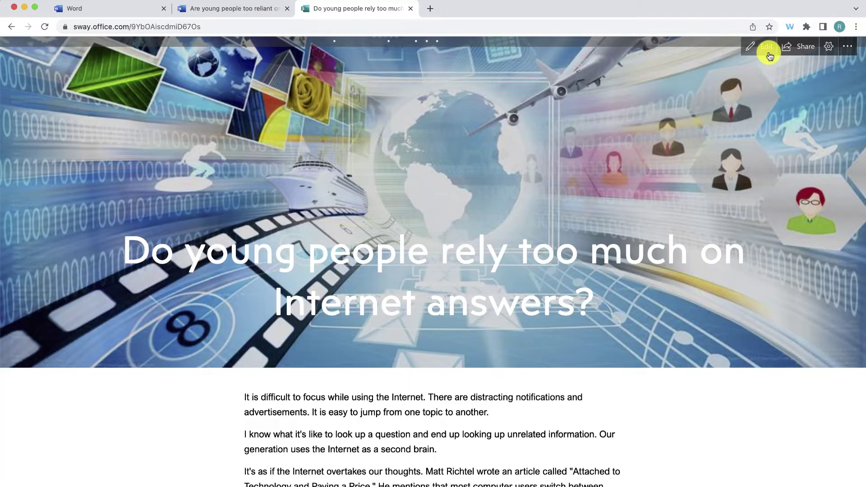
scroll(257, 226, "down", 2)
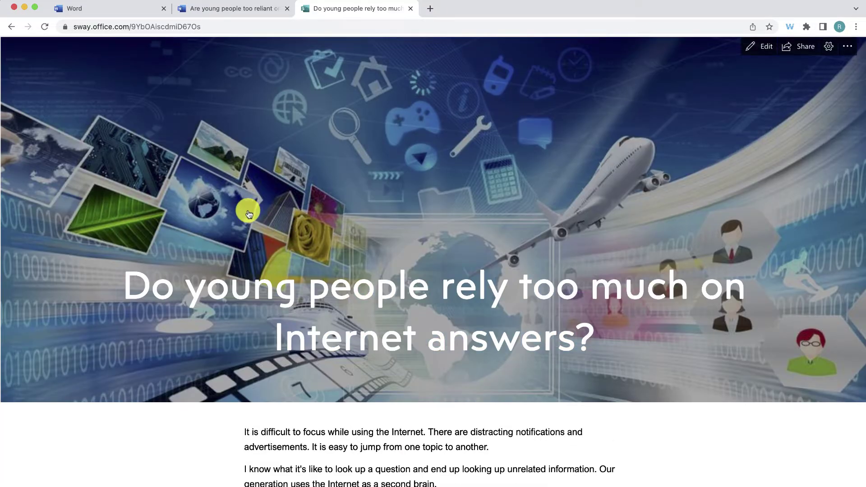
scroll(303, 225, "down", 3)
scroll(303, 224, "up", 5)
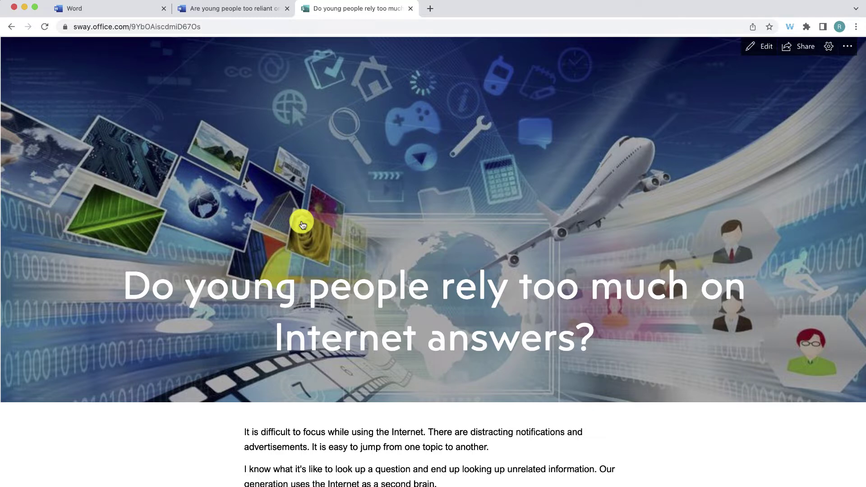
- Delete the essay text from "It's as if the Internet" to the end, keeping two paragraphs
left_click(762, 46)
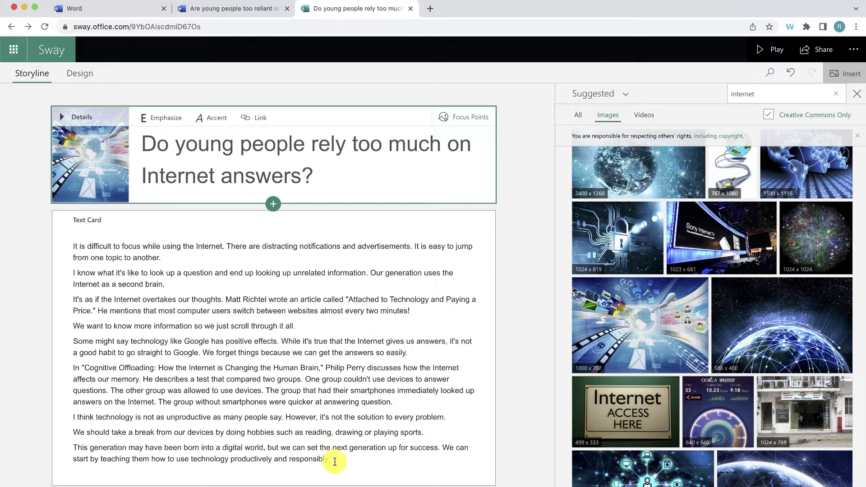
left_click_drag(332, 461, 181, 428)
left_click(181, 428)
left_click(384, 396)
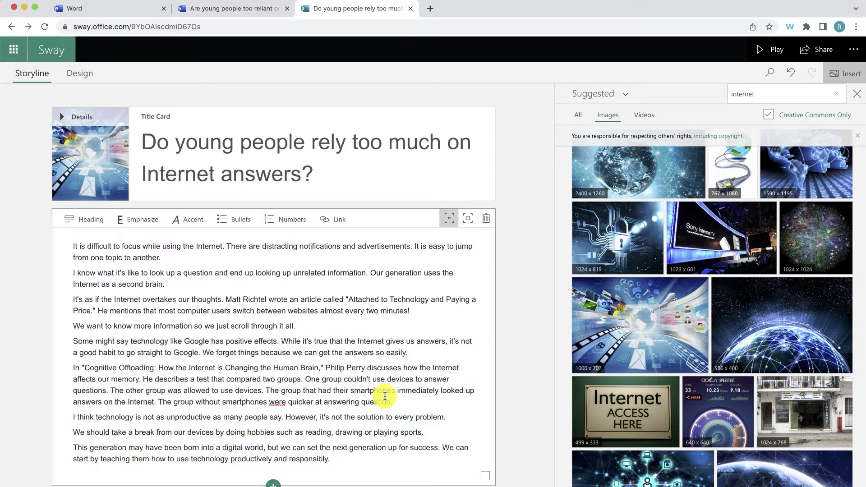
left_click_drag(341, 460, 77, 298)
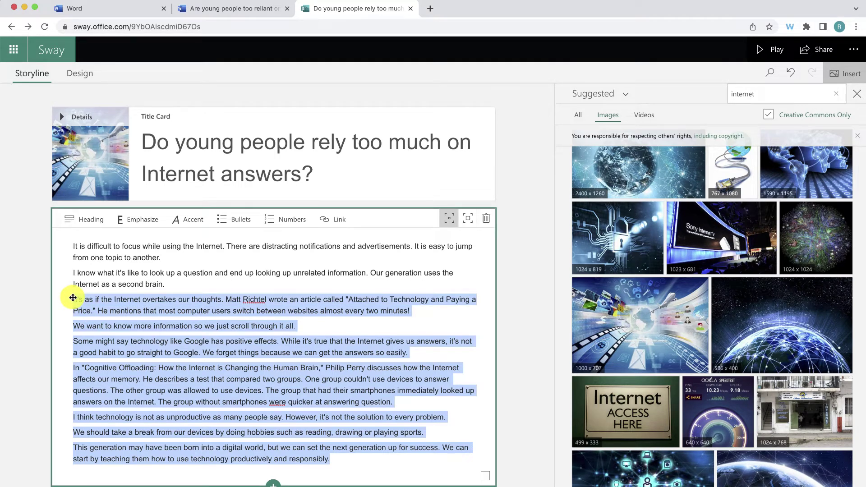
key("BackSpace")
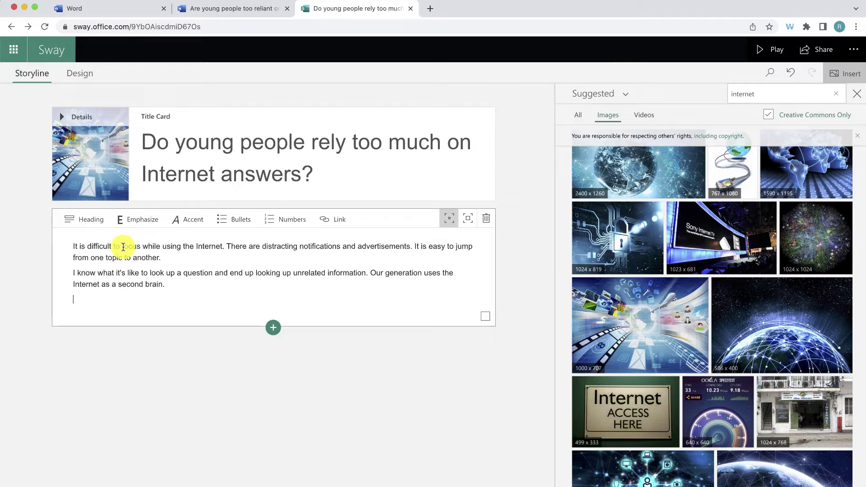
- Preview the shortened two-paragraph Sway, then return to the editor below the text card
left_click(772, 52)
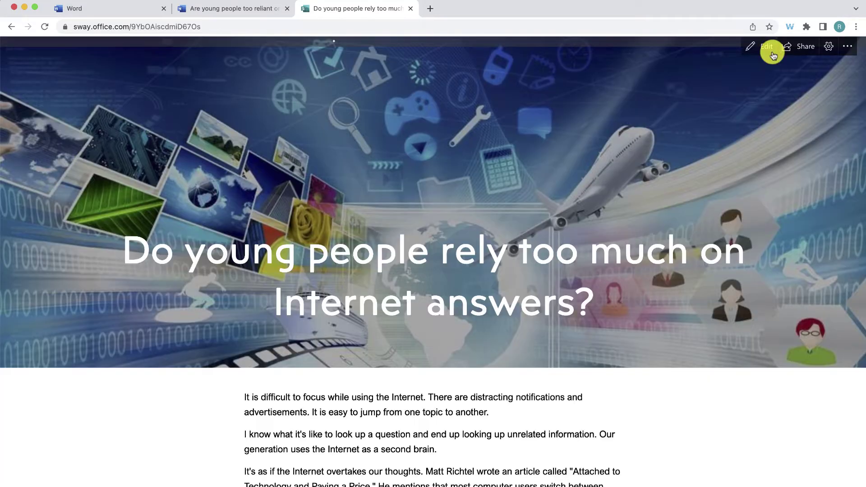
scroll(441, 310, "down", 5)
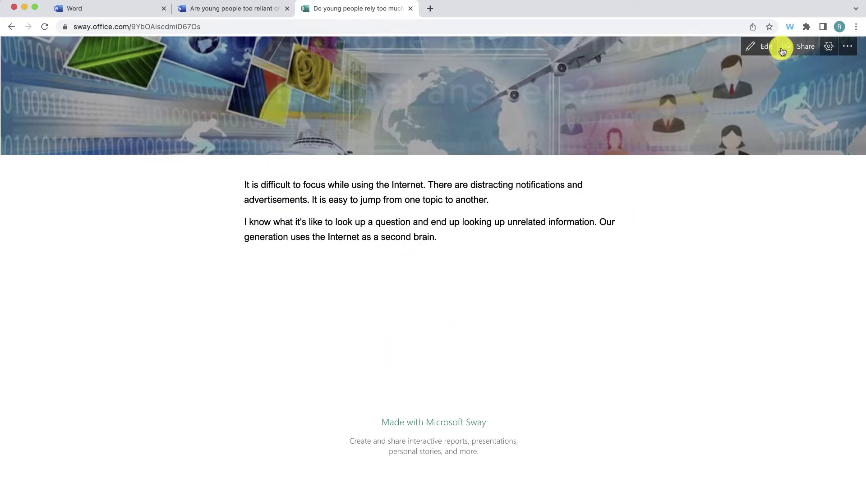
left_click(764, 45)
left_click(274, 328)
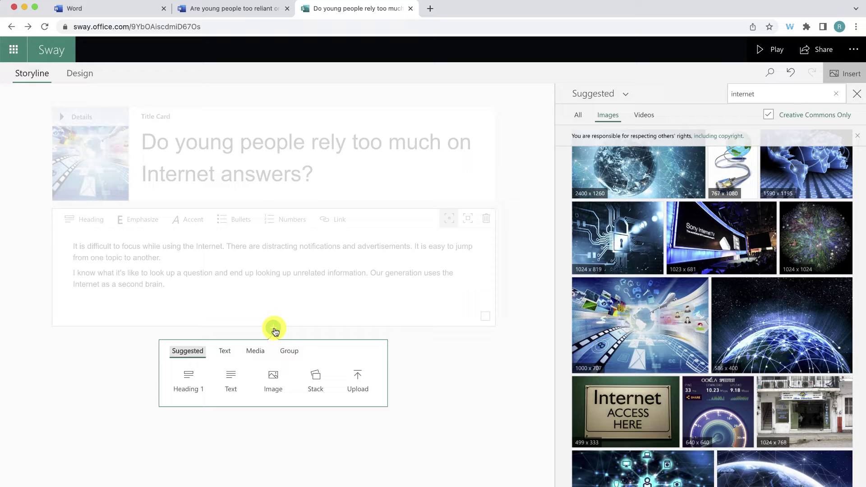
- Add an image card below the text with a 'young person on laptop' photo of a woman
left_click(273, 379)
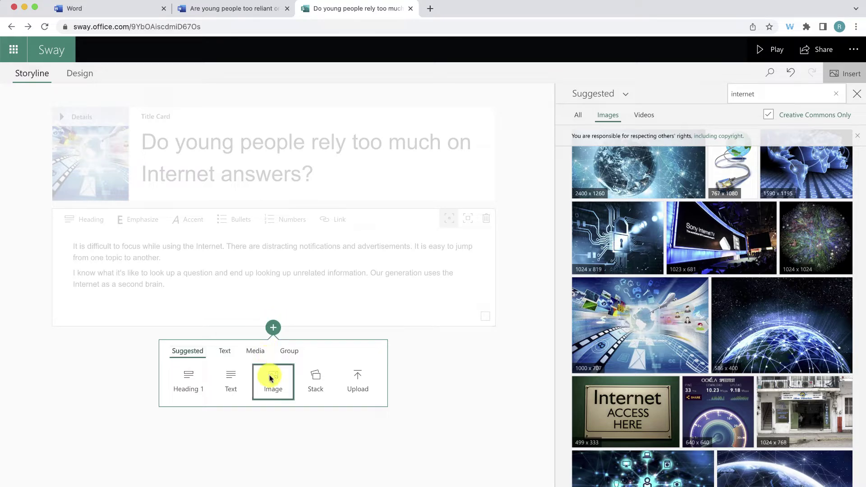
left_click(766, 93)
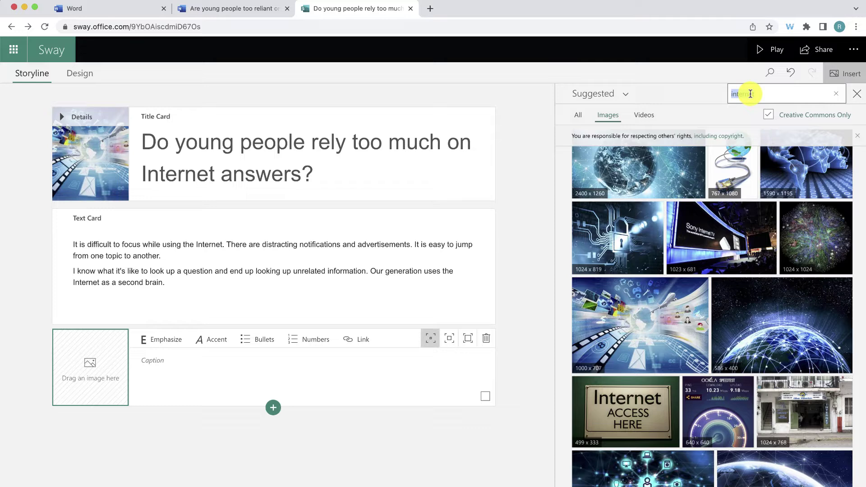
type("young pe")
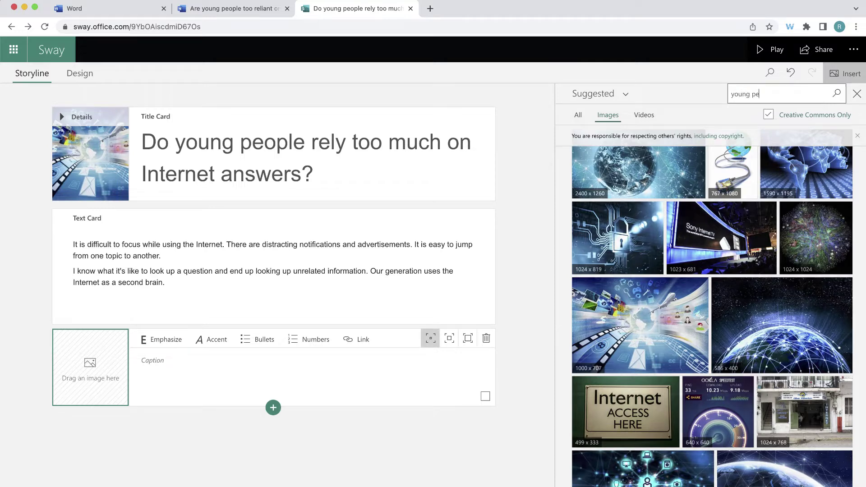
type("rson on laptop")
key("Return")
double_click(763, 190)
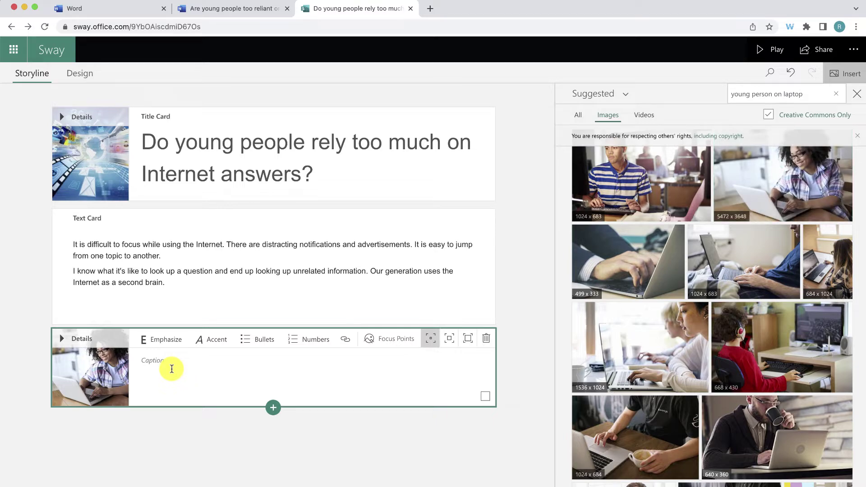
- Preview the Sway with the new laptop photo, then return to the storyline editor
left_click(772, 54)
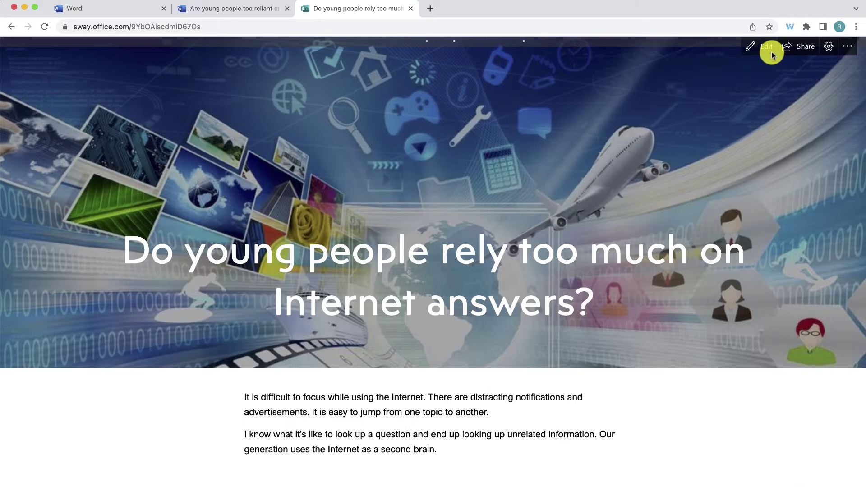
scroll(540, 219, "down", 10)
scroll(540, 218, "up", 6)
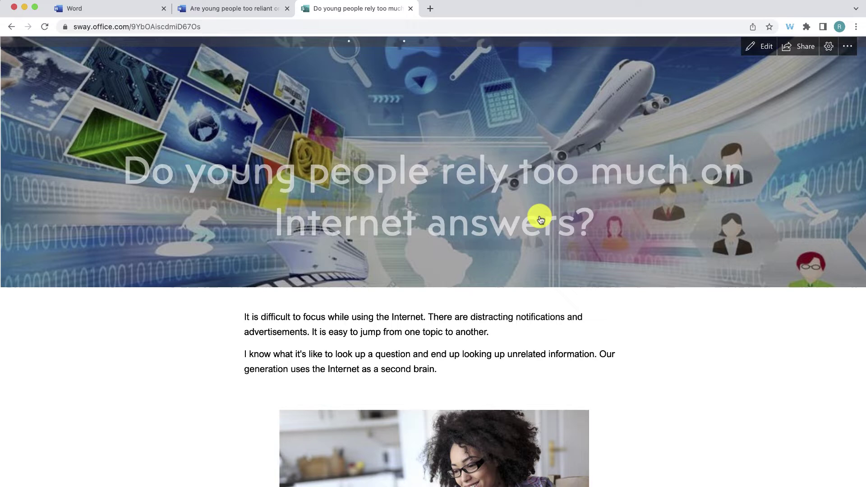
scroll(540, 219, "down", 3)
scroll(412, 246, "down", 3)
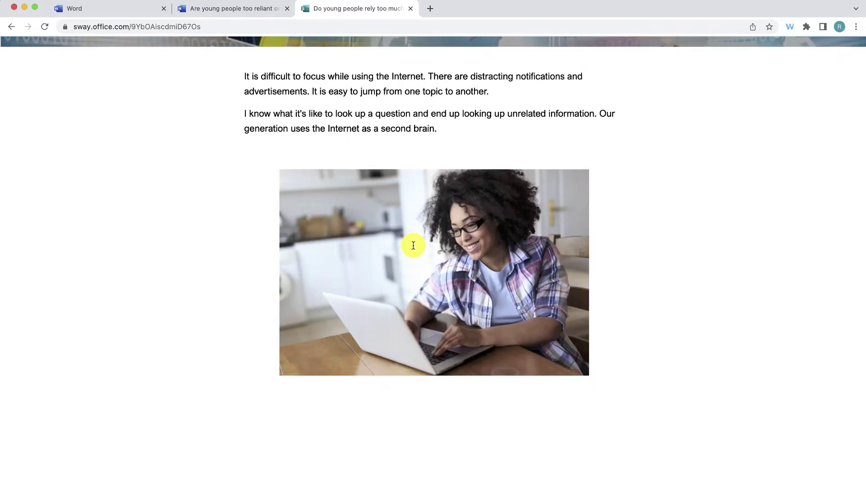
scroll(493, 234, "up", 6)
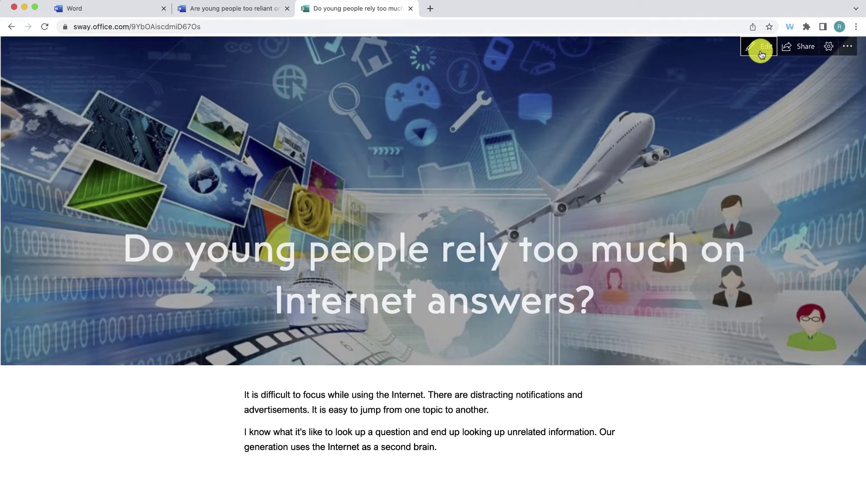
left_click(762, 53)
- Add a new text card below the photo and paste the rest of the essay into it
left_click(274, 409)
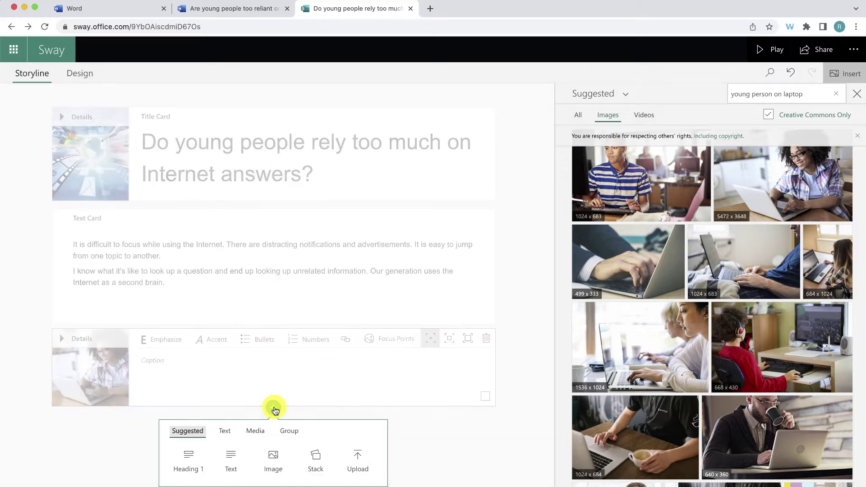
left_click(231, 460)
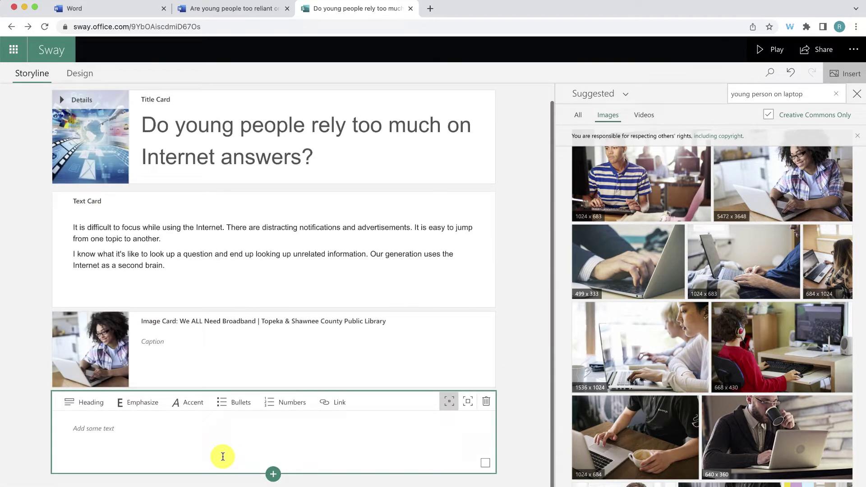
left_click(190, 435)
type("It's as if the Internet overtakes our thoughts. Matt Richtel wrote an article called \"Attached to Technology and Paying a Price.\" He mentions that most computer users switch between websites almost every two minutes! We want to know more information so we just scroll through it all. Some might say technology like Google has positive effects. While it's true that the Internet gives us answers, it's not a good habit to go straight to Google. We forget things because we can get the answers so easily. In \"Cognitive Offloading: How the Internet is Changing the Human Brain,\" Philip Perry discusses how the Internet affects our memory. He describes a test that compared two groups. One group couldn't use devices to answer questions. The other group was allowed to use devices. The group that had their smartphones immediately looked up answers on the Internet. The group without smartphones were quicker at answering question. I think technology is not as unproductive as many people say. However, it's not the solution to every problem. We should take a break from our devices by doing hobbies such as reading, drawing or playing sports. This generation may have been born into a digital world, but we can set the next generation up for success. We can start by teaching them how to use technology productively and responsibly.")
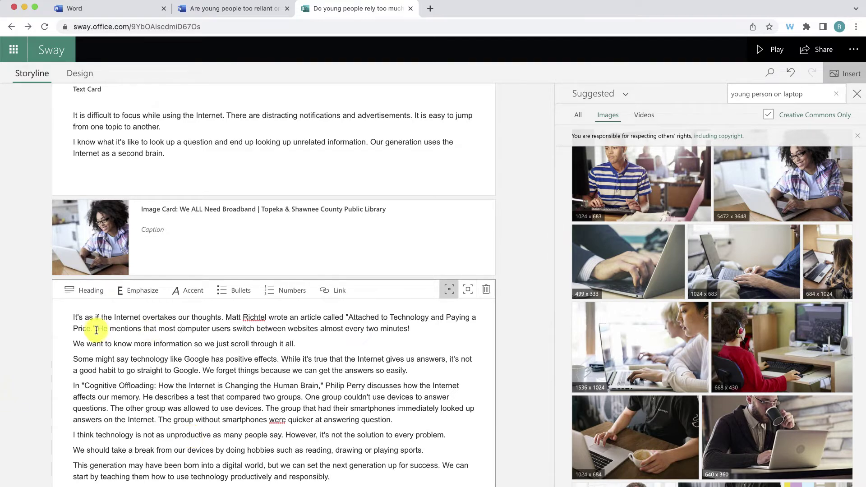
- Hyperlink the 'Attached to Technology' title to its article URL, then select the 'Cognitive Offloading' title
left_click_drag(96, 330, 347, 317)
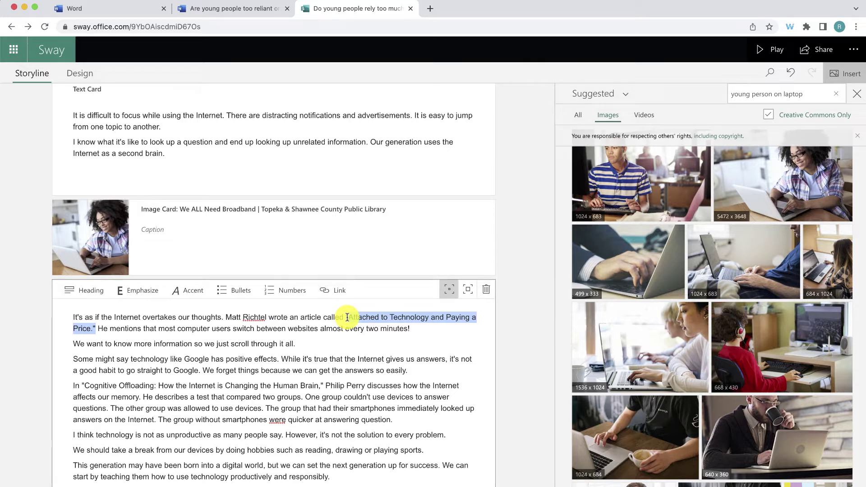
left_click(335, 291)
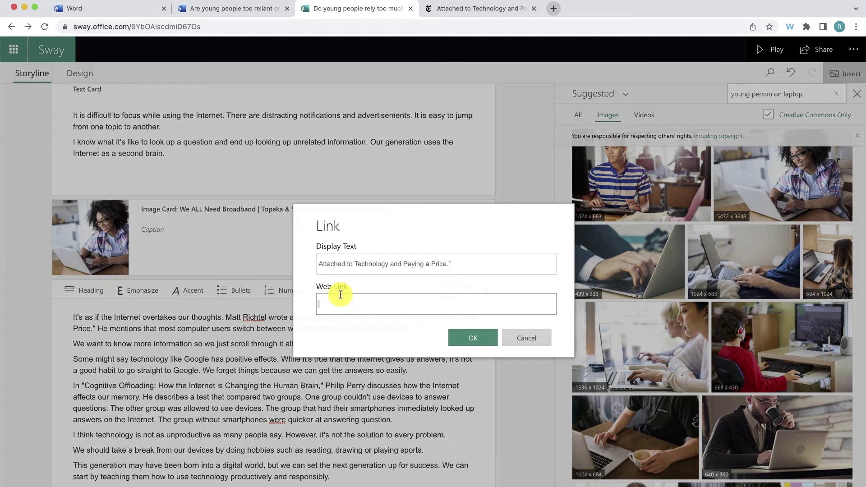
type("https://www.nytimes.com/2010/06/07/technology/07brain.html")
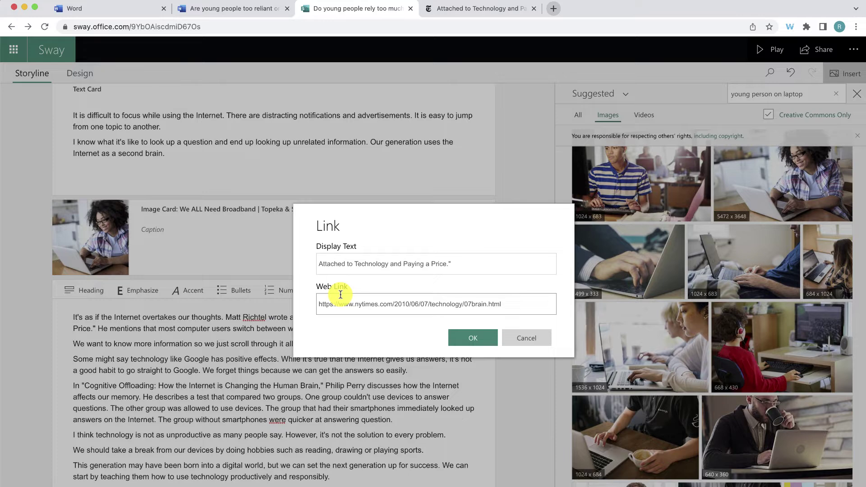
left_click(470, 338)
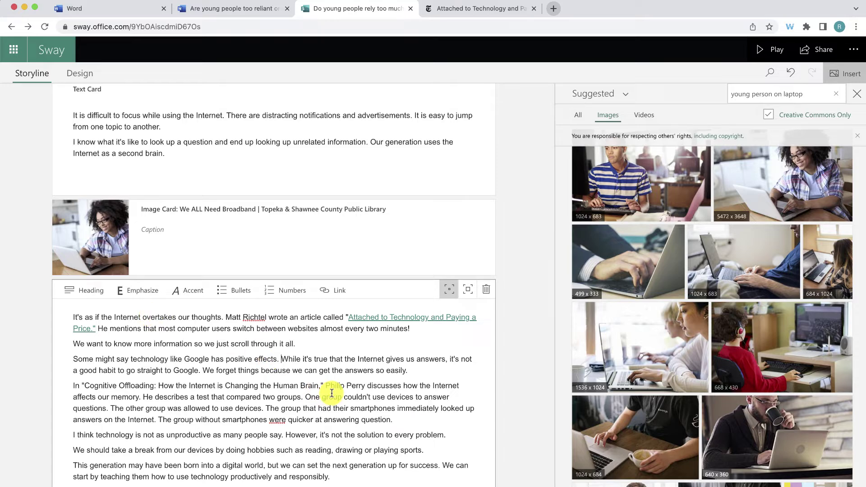
left_click_drag(323, 386, 105, 384)
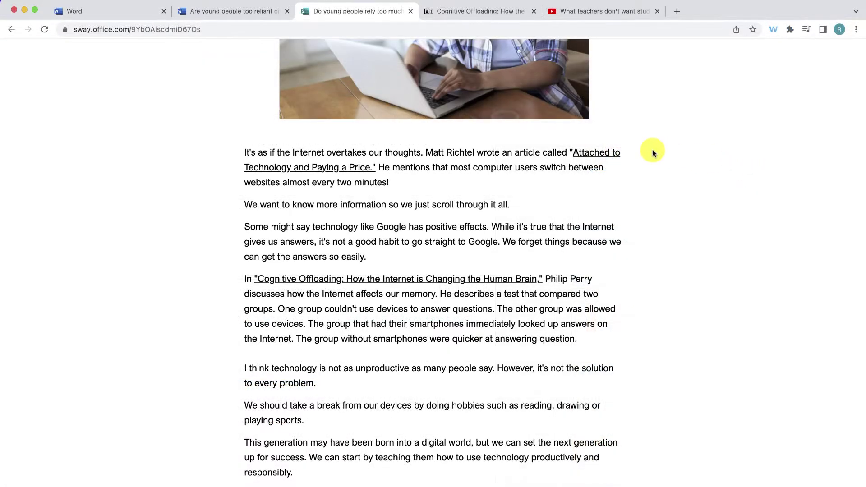
- Follow the 'Attached to Technology' link, confirming the leave-Sway prompt to open the article
left_click(606, 153)
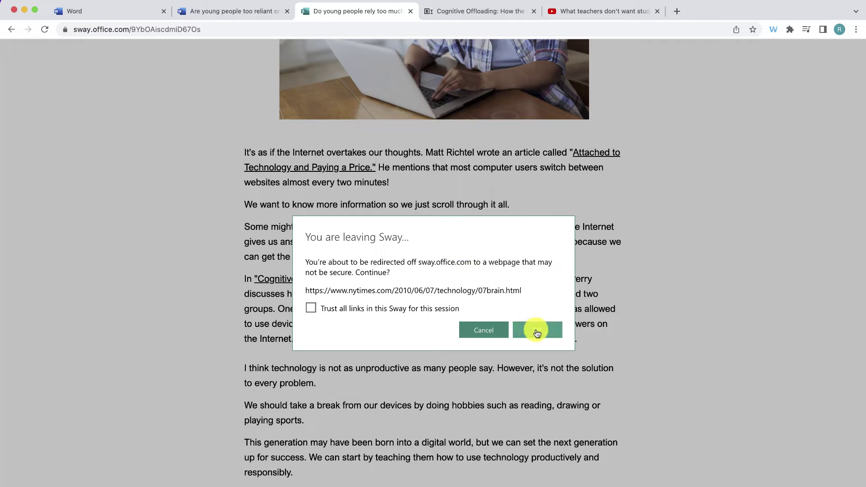
left_click(537, 332)
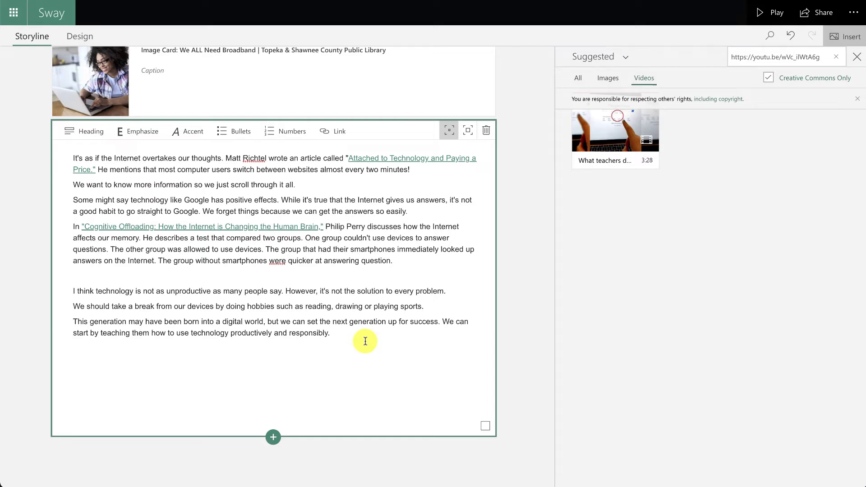
- Add a video card with the YouTube video 'What teachers don't want students to know' and play the Sway
left_click(275, 436)
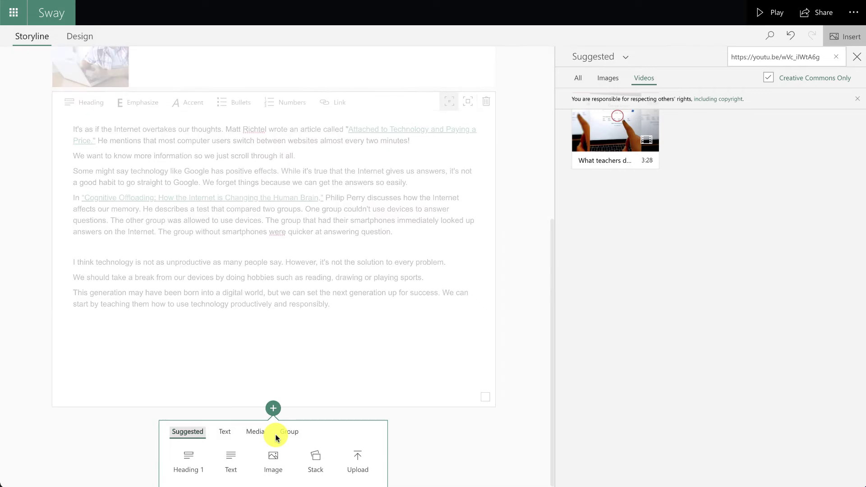
left_click(258, 433)
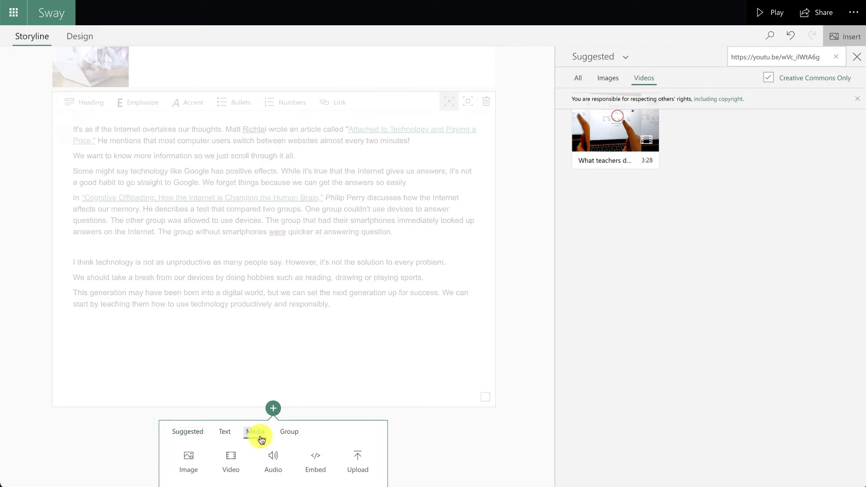
left_click(231, 460)
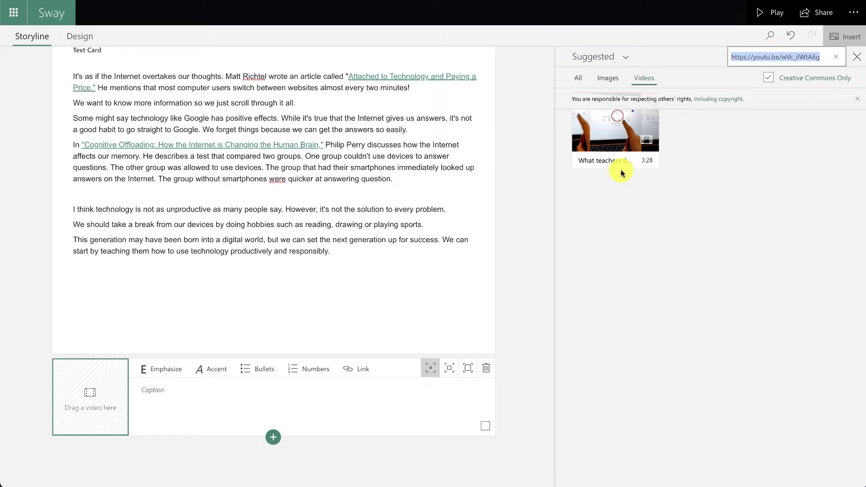
left_click(634, 136)
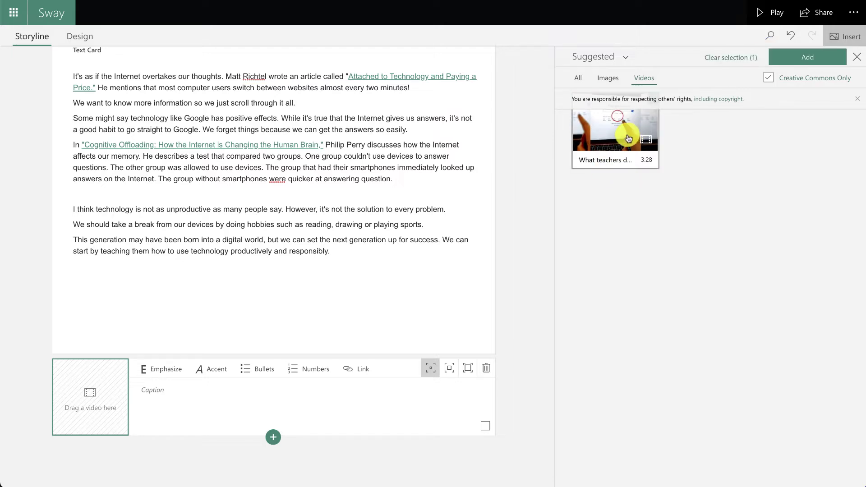
left_click(801, 57)
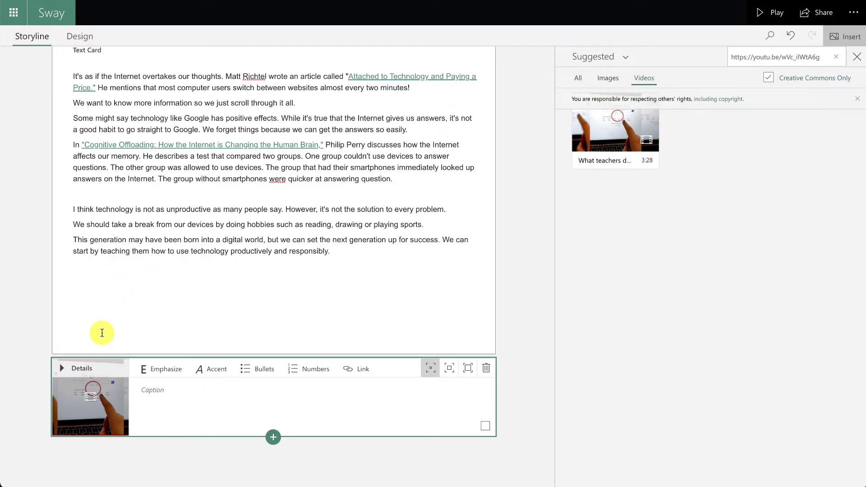
left_click(102, 332)
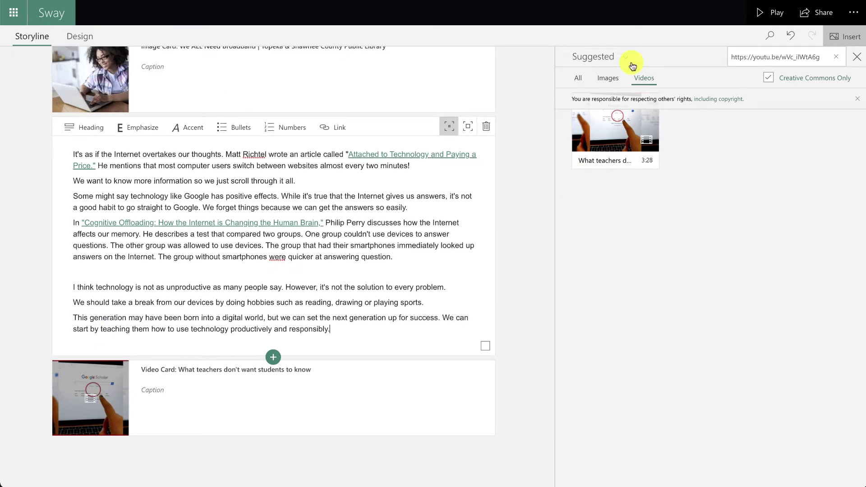
left_click(777, 16)
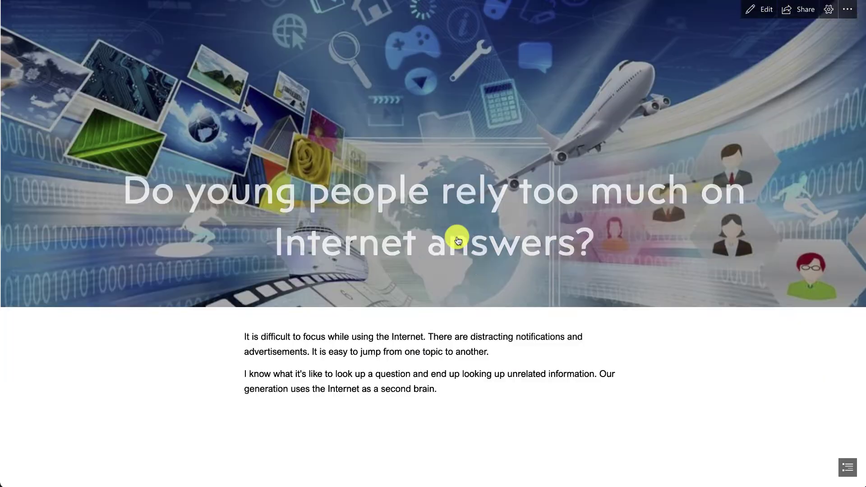
- Paste the closing paragraphs, starting 'I think technology is not as unproductive', into a new text card
scroll(457, 237, "down", 5)
scroll(457, 238, "down", 10)
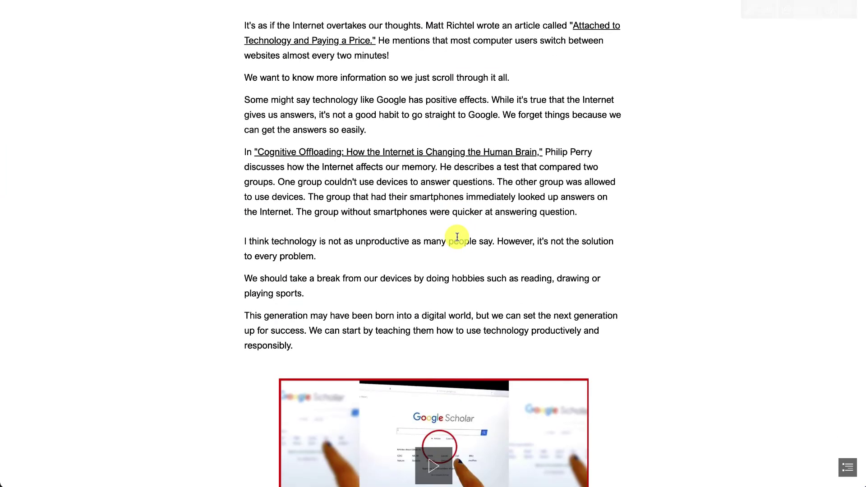
scroll(457, 236, "up", 2)
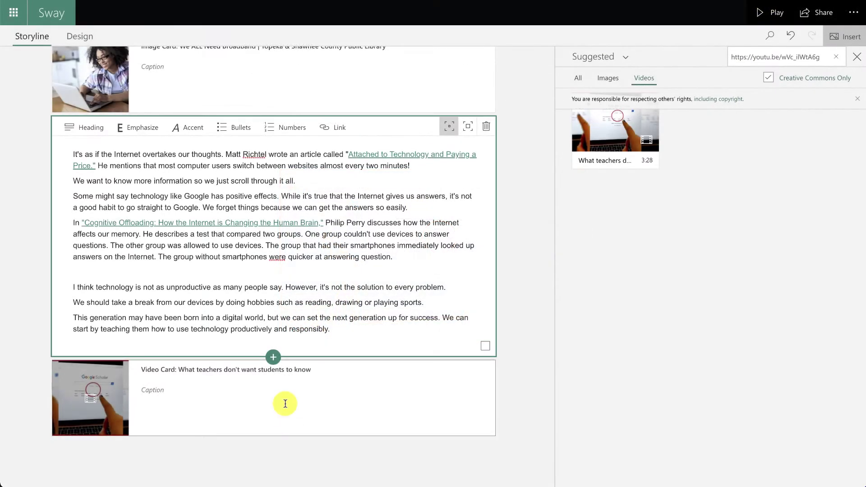
left_click(273, 436)
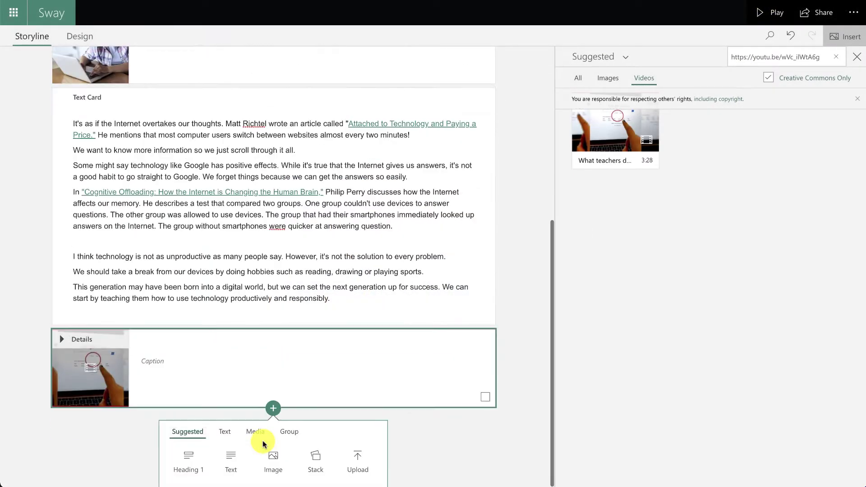
left_click(230, 460)
type("I think technology is not as unproductive as many people say. However, it's not the solution to every problem. We should take a break from our devices by doing hobbies such as reading, drawing or playing sports. This generation may have been born into a digital world, but we can set the next generation up for success. We can start by teaching them how to use technology productively and responsibly.")
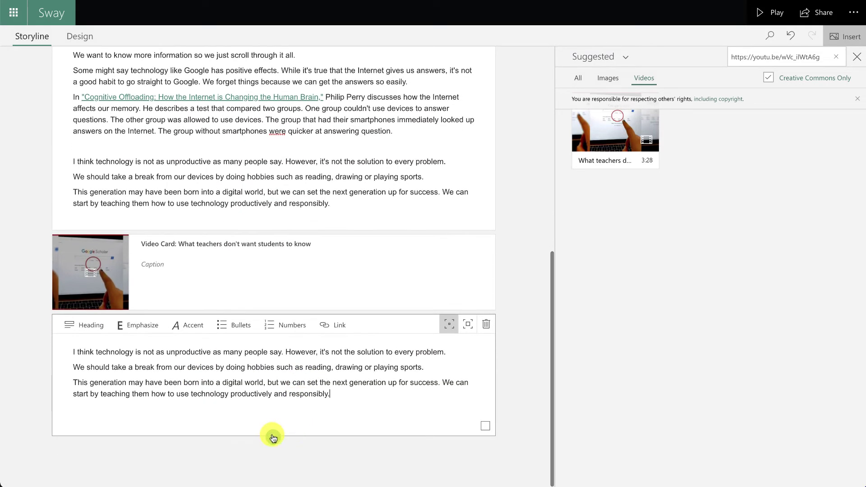
left_click(273, 436)
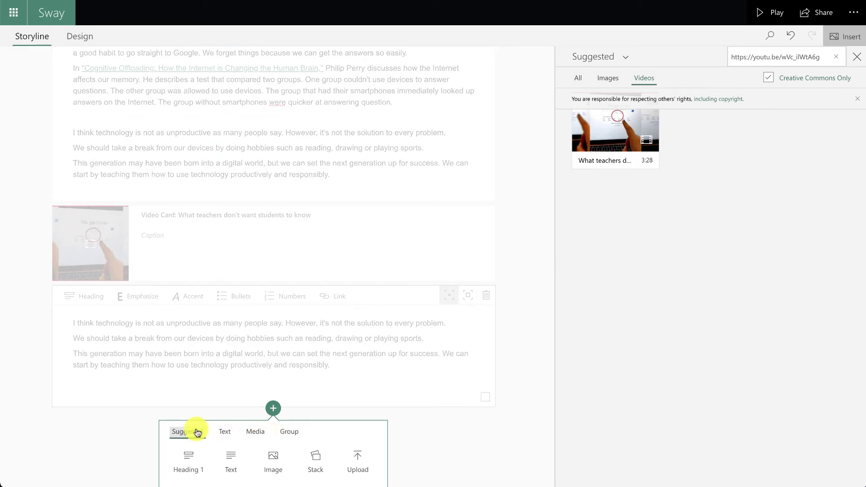
- Add an empty Stack group and pick the first two laptop photos from the image results
left_click(316, 458)
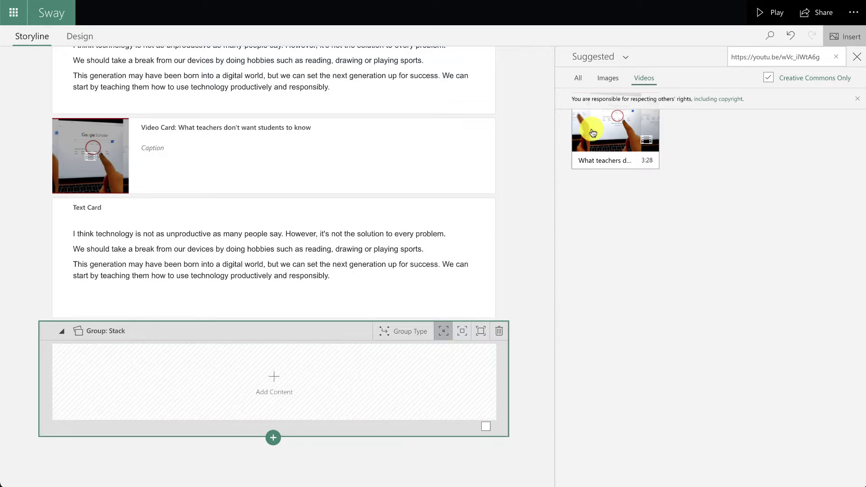
left_click(610, 78)
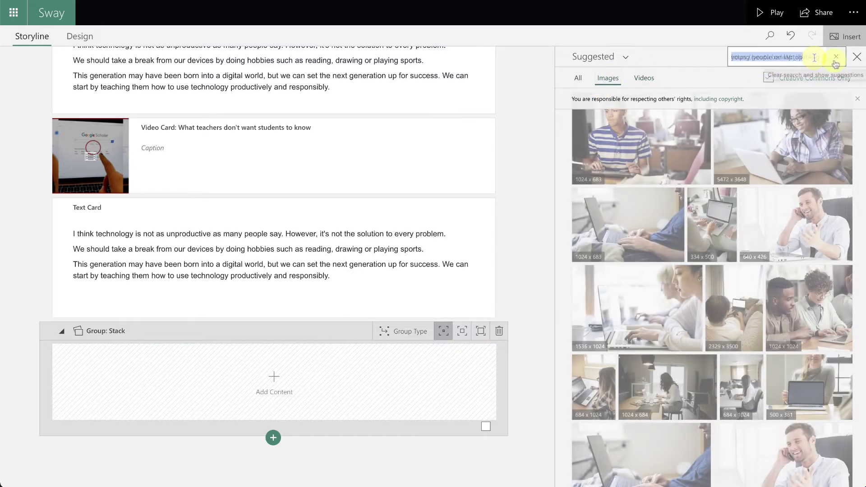
left_click(661, 209)
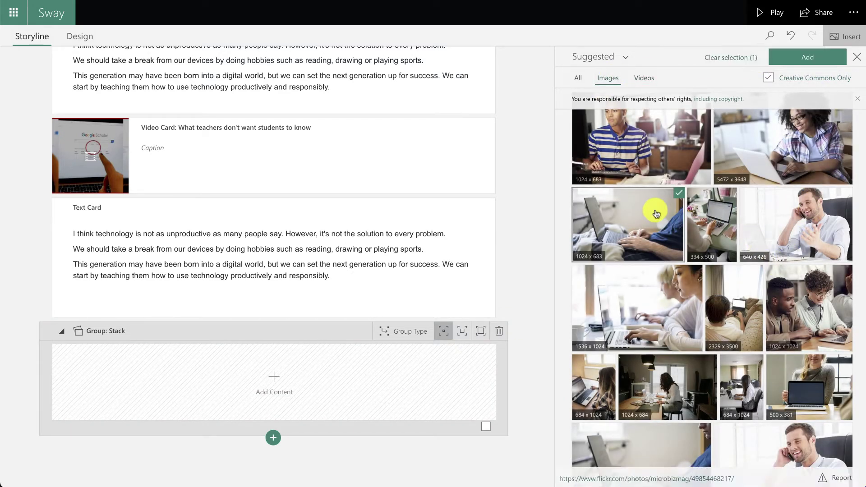
left_click(656, 285)
- Pick six more photos: coffee-and-laptop, three children at computers, typing hands, girl at a desktop
scroll(657, 286, "down", 3)
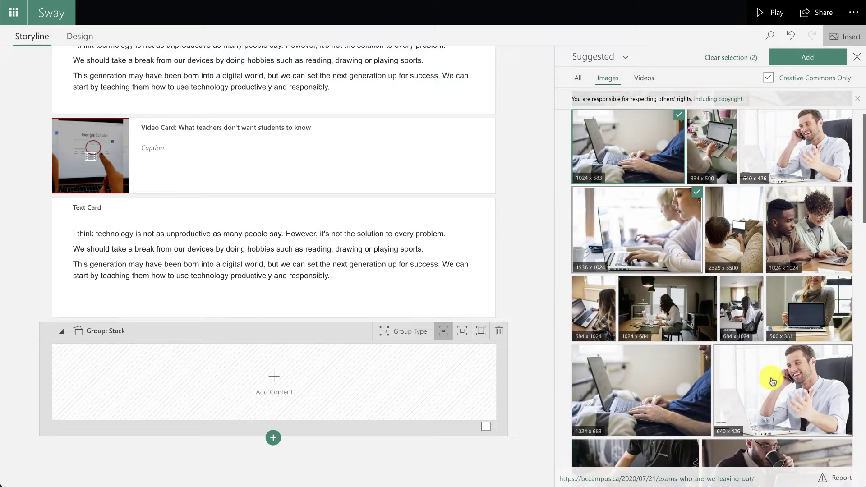
scroll(771, 382, "down", 2)
left_click(638, 298)
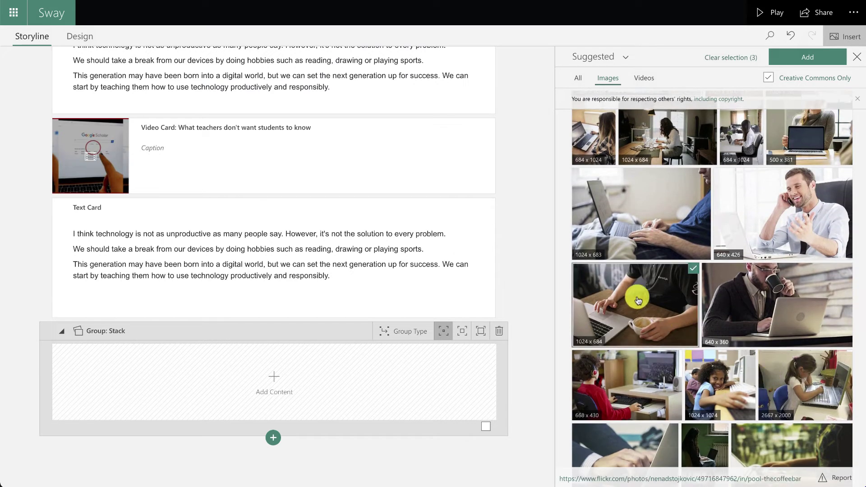
left_click(705, 372)
left_click(783, 371)
left_click(636, 376)
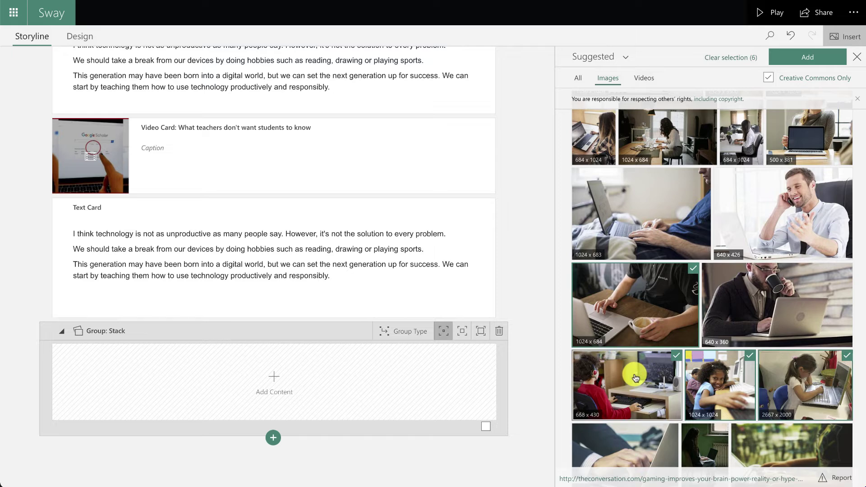
scroll(636, 378, "down", 2)
scroll(634, 375, "down", 2)
left_click(641, 315)
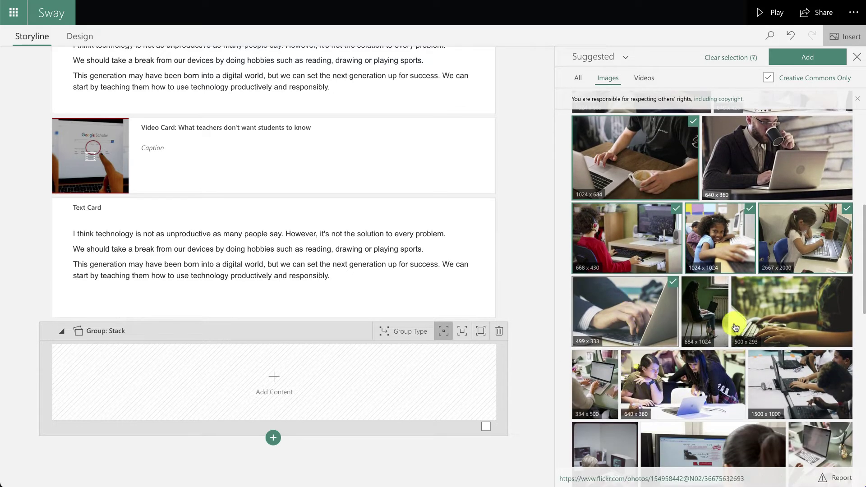
scroll(780, 383, "down", 1)
scroll(776, 381, "down", 1)
left_click(718, 394)
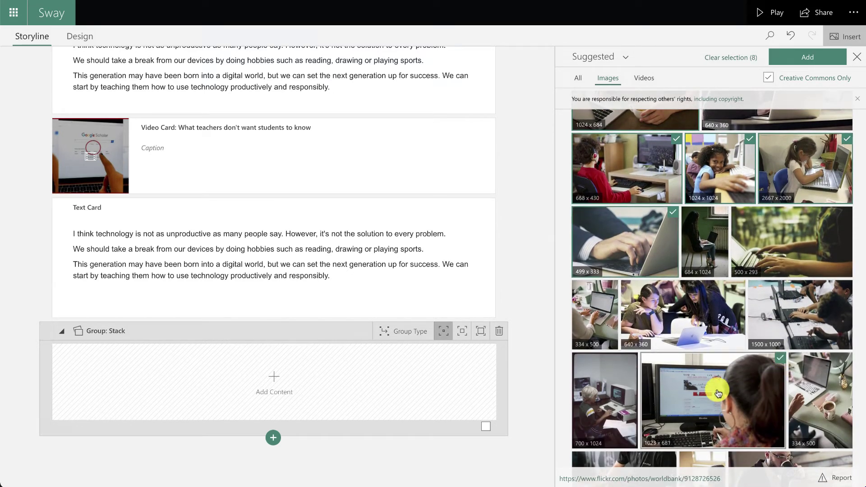
- Insert the eight chosen laptop photos into the storyline
left_click(808, 54)
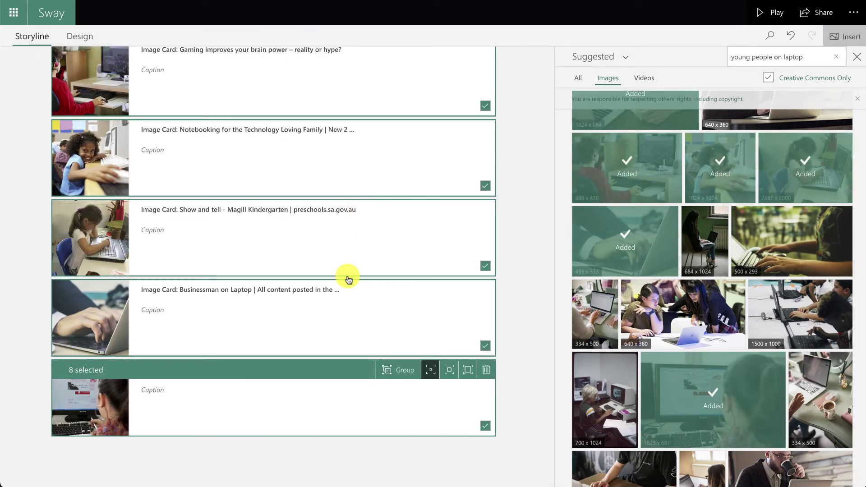
scroll(350, 277, "up", 5)
scroll(349, 280, "up", 3)
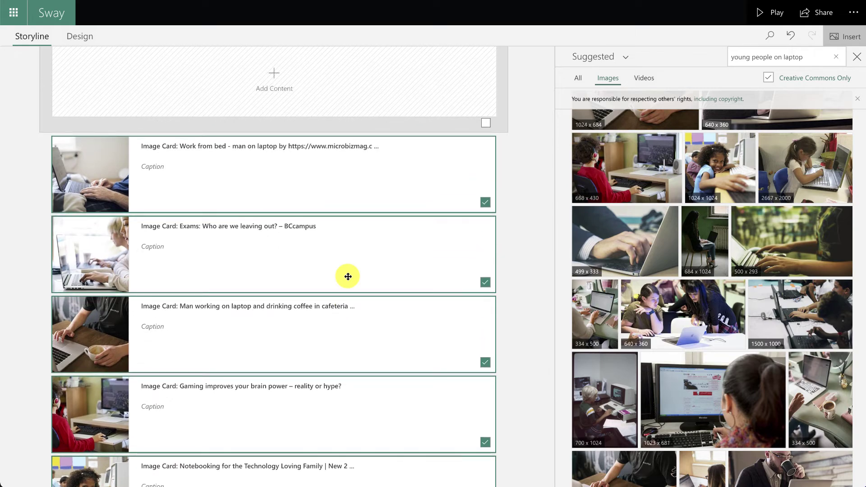
scroll(348, 276, "up", 5)
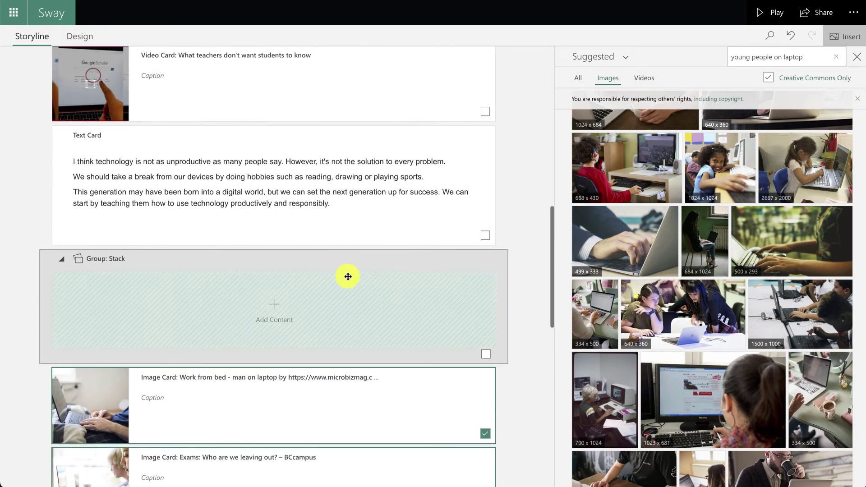
scroll(349, 276, "down", 3)
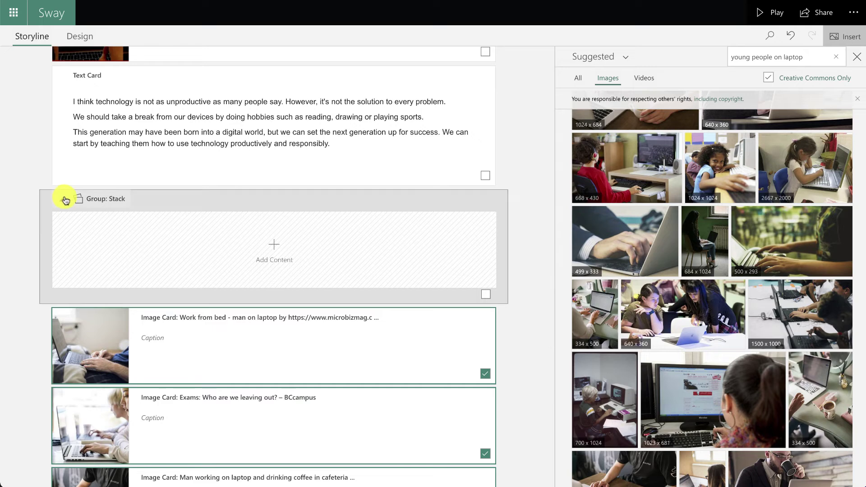
- Collapse the empty Stack group and group the eight new image cards together
left_click(66, 199)
left_click(63, 200)
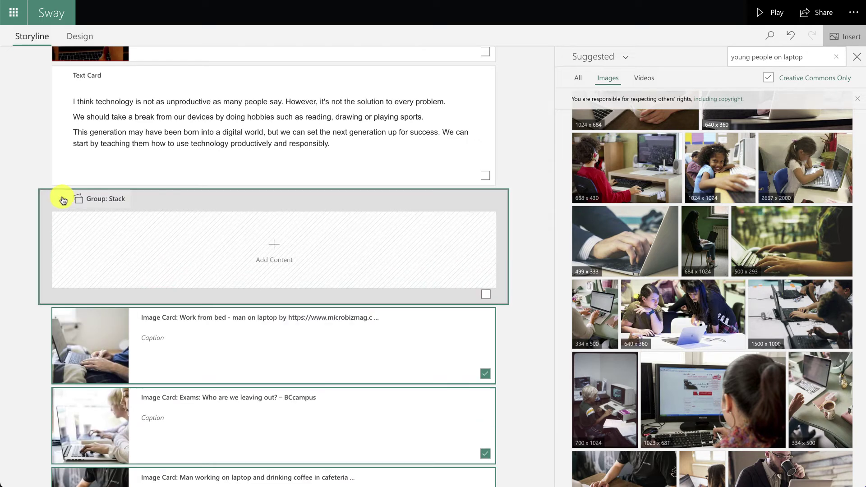
left_click(63, 200)
scroll(221, 297, "down", 5)
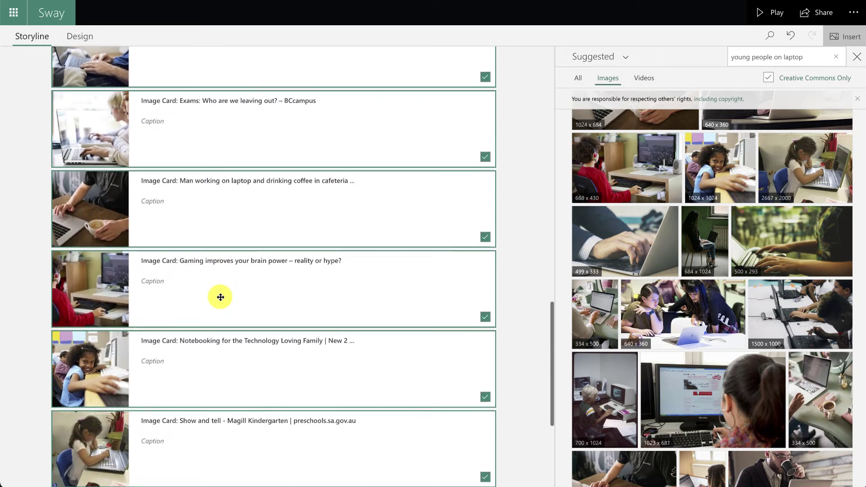
scroll(221, 296, "down", 4)
left_click(397, 350)
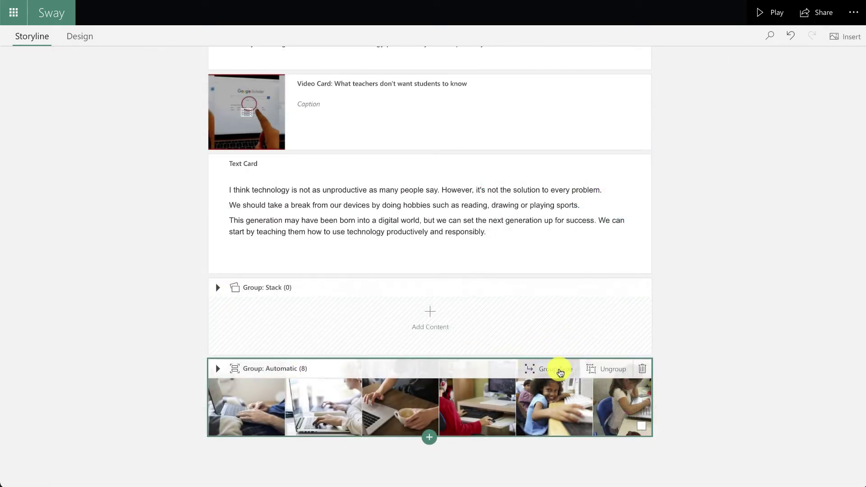
- Set the eight-photo group's type to Stack and preview the tilted pile in play view
left_click(555, 370)
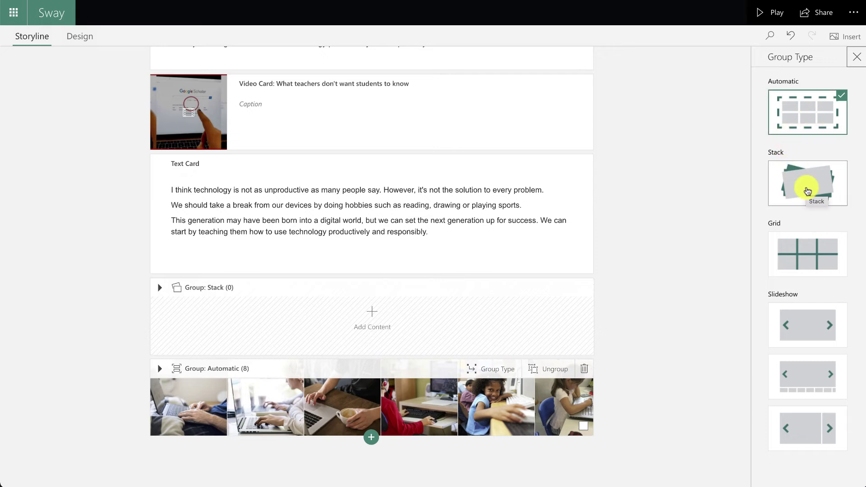
left_click(808, 191)
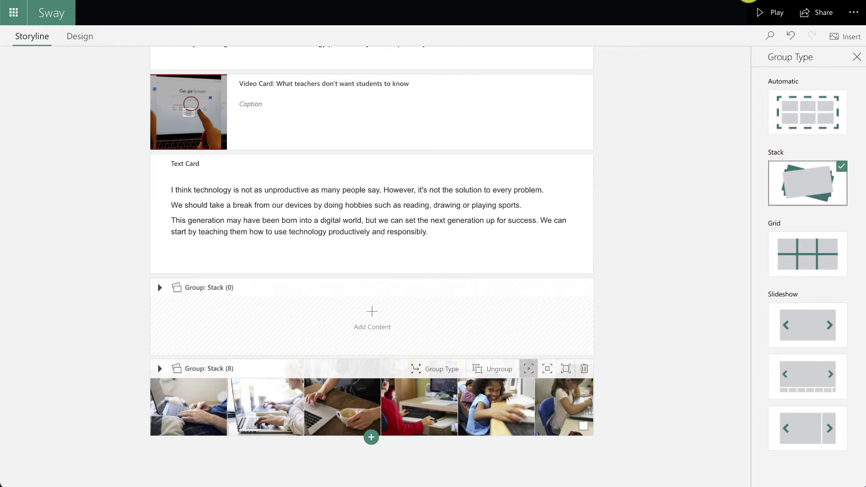
left_click(767, 12)
scroll(508, 296, "down", 10)
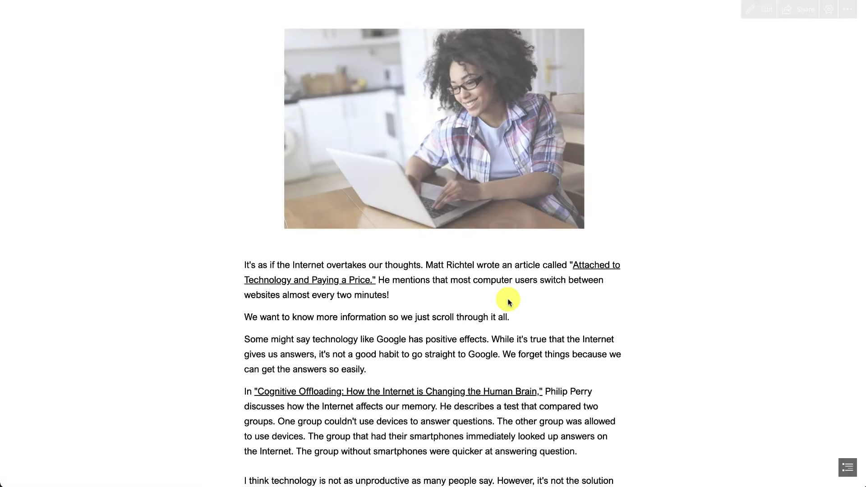
scroll(509, 302, "down", 15)
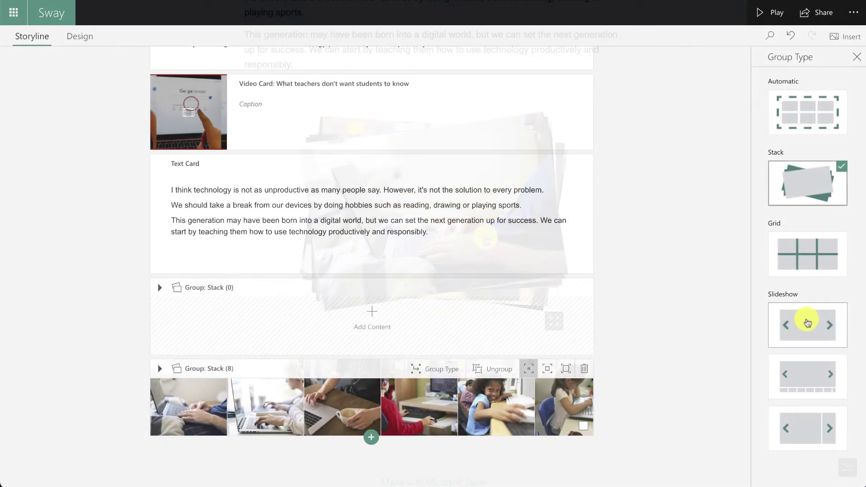
- Make the photo group a Slideshow and step through its photos in play view
left_click(808, 322)
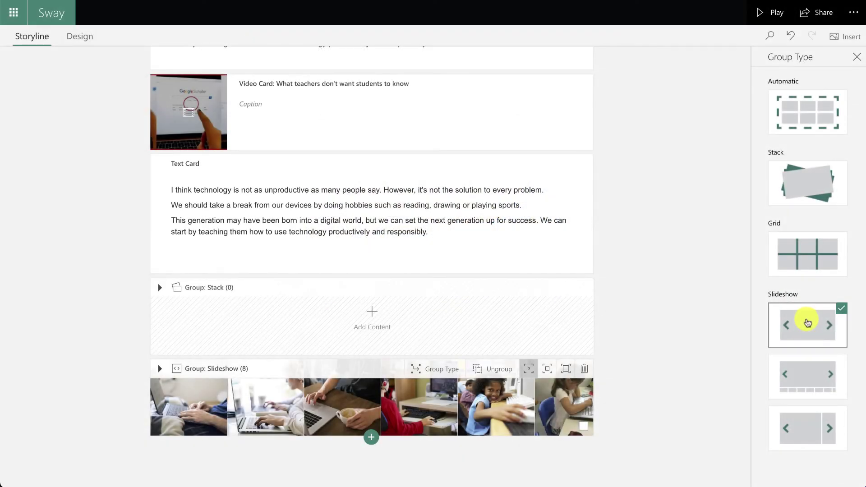
left_click(772, 12)
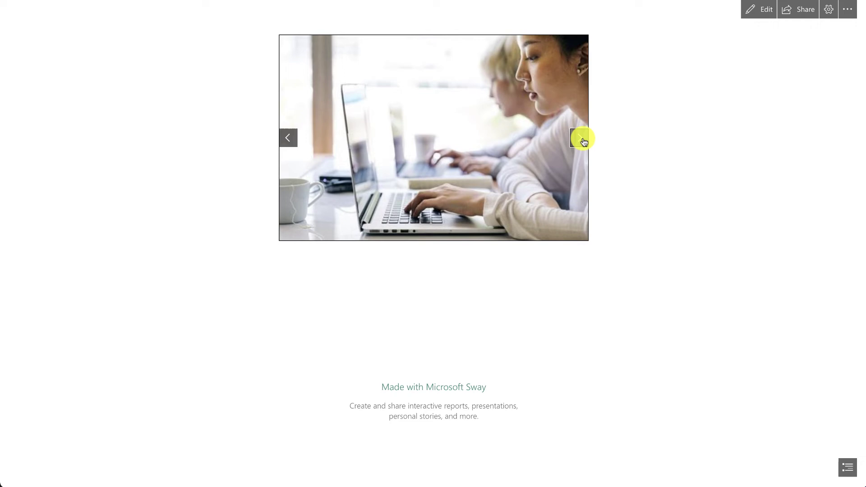
left_click(580, 138)
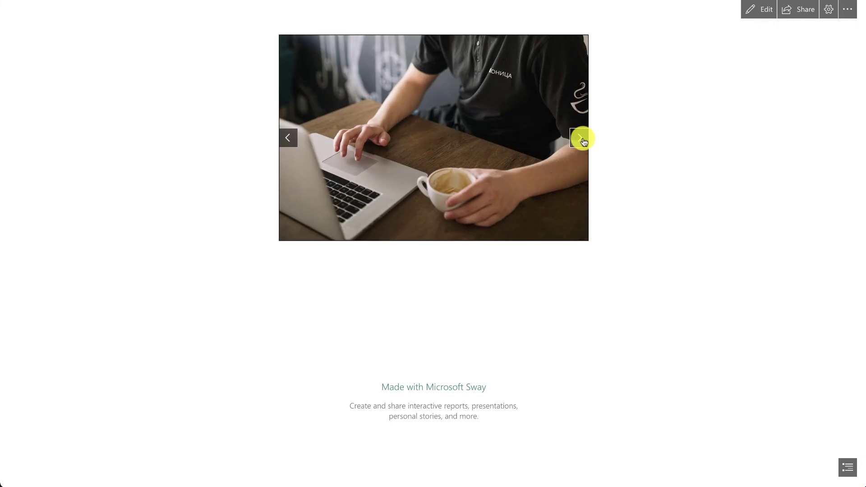
left_click(580, 138)
left_click(580, 138)
left_click(581, 138)
left_click(581, 138)
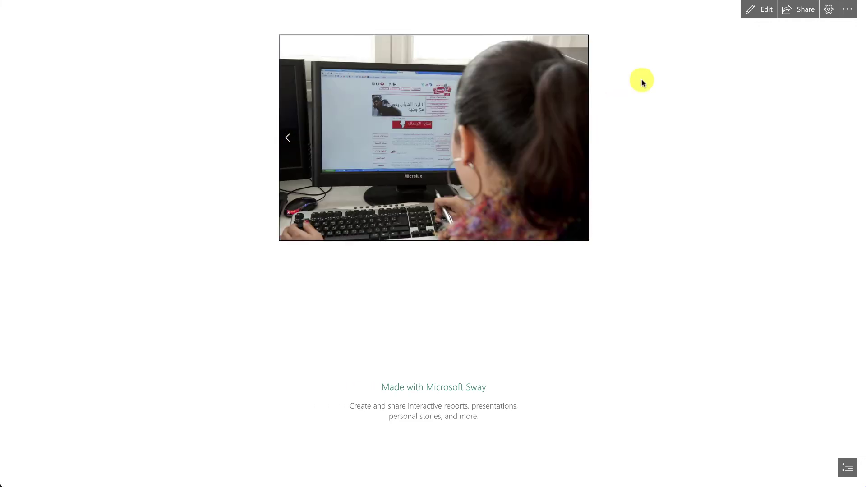
left_click(751, 14)
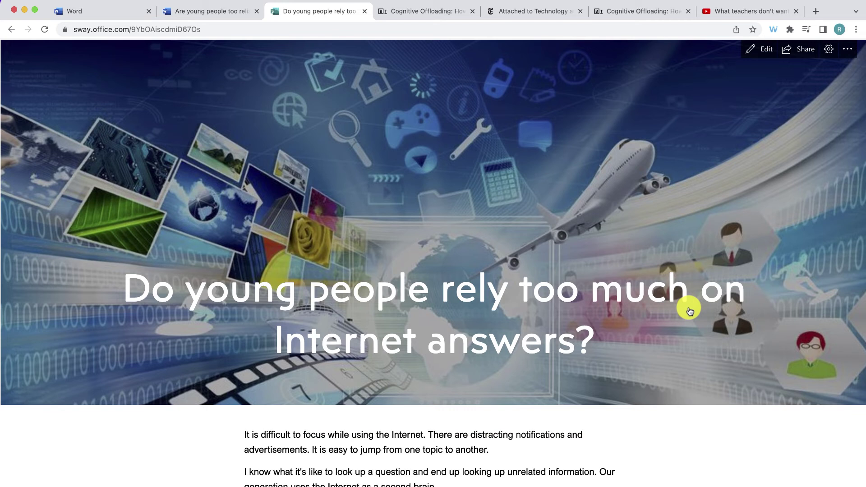
- Share the story with Anyone with a link and copy its view link
left_click(807, 49)
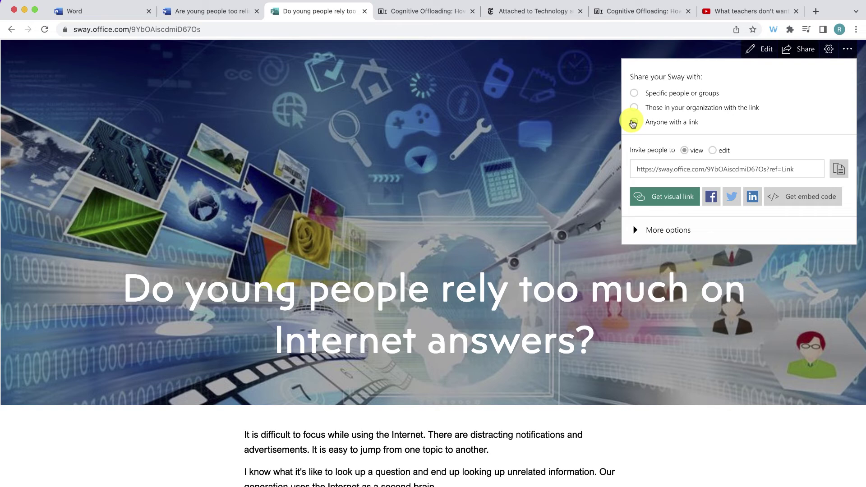
left_click(634, 121)
left_click(839, 169)
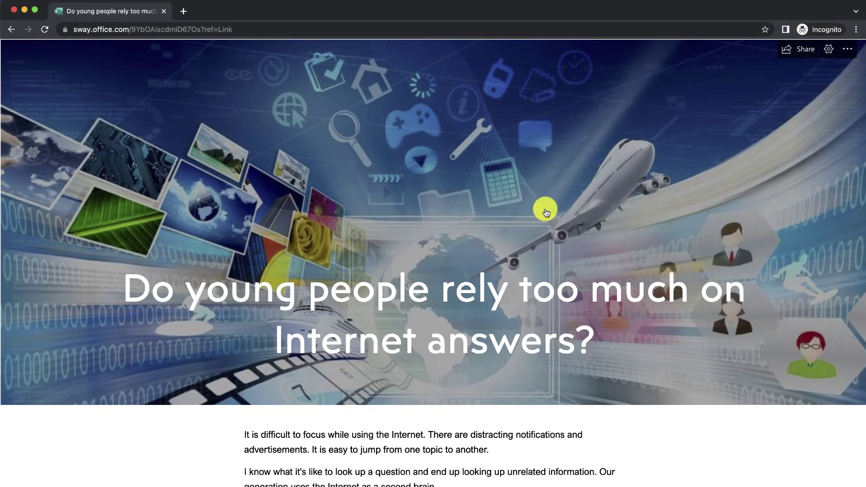
scroll(547, 210, "down", 4)
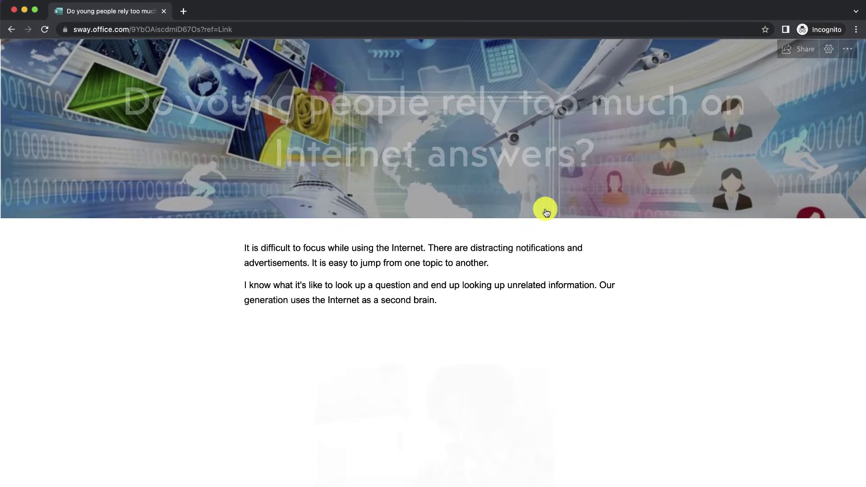
scroll(547, 212, "down", 8)
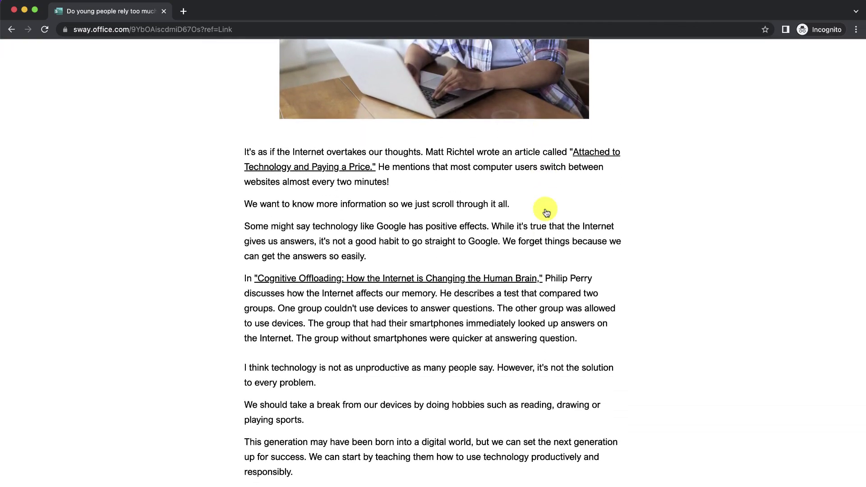
scroll(547, 212, "down", 8)
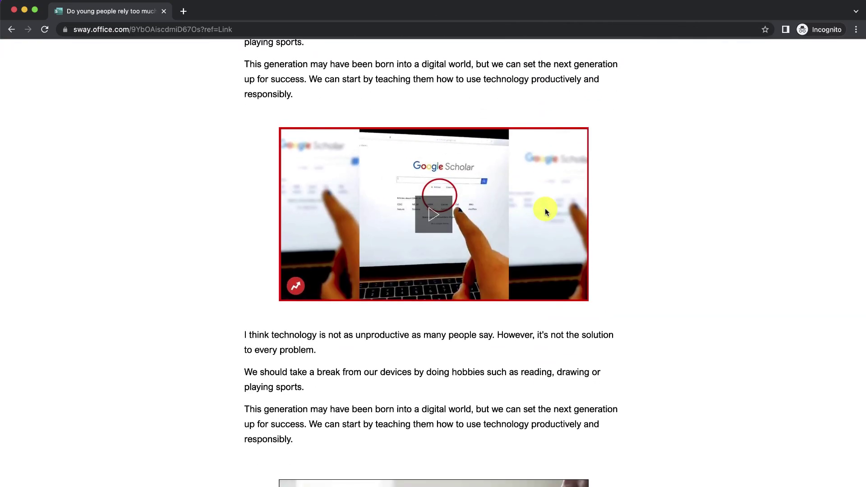
scroll(546, 212, "down", 9)
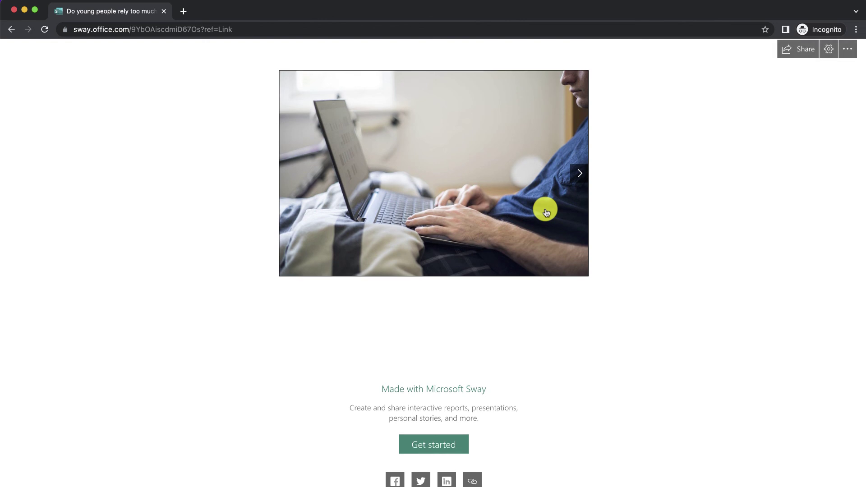